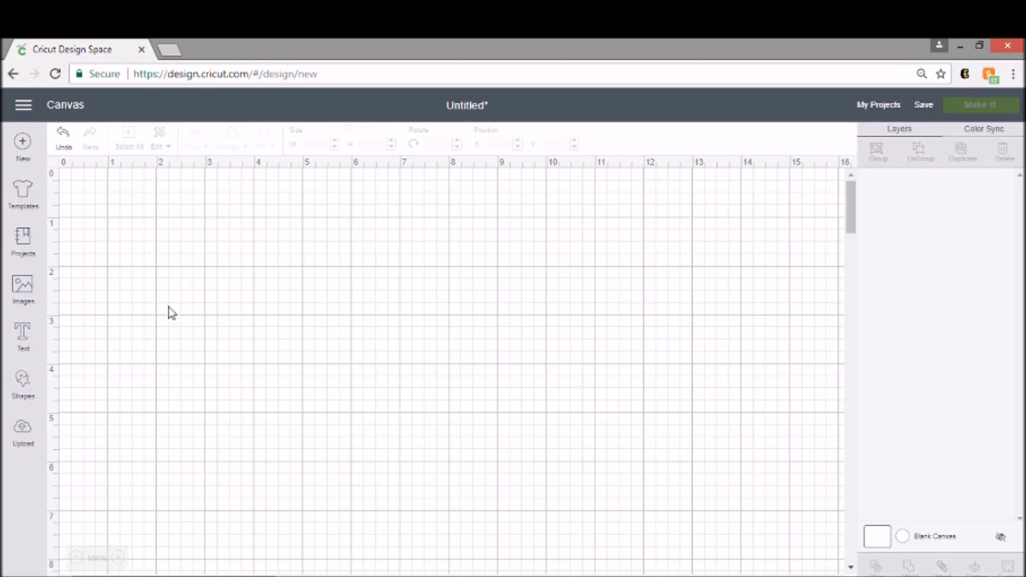
Insert a star shape, shrink it to about 0.85 by 0.81 inches, and place it about 1.06 inches from the canvas's left and top edges.
left_click(25, 383)
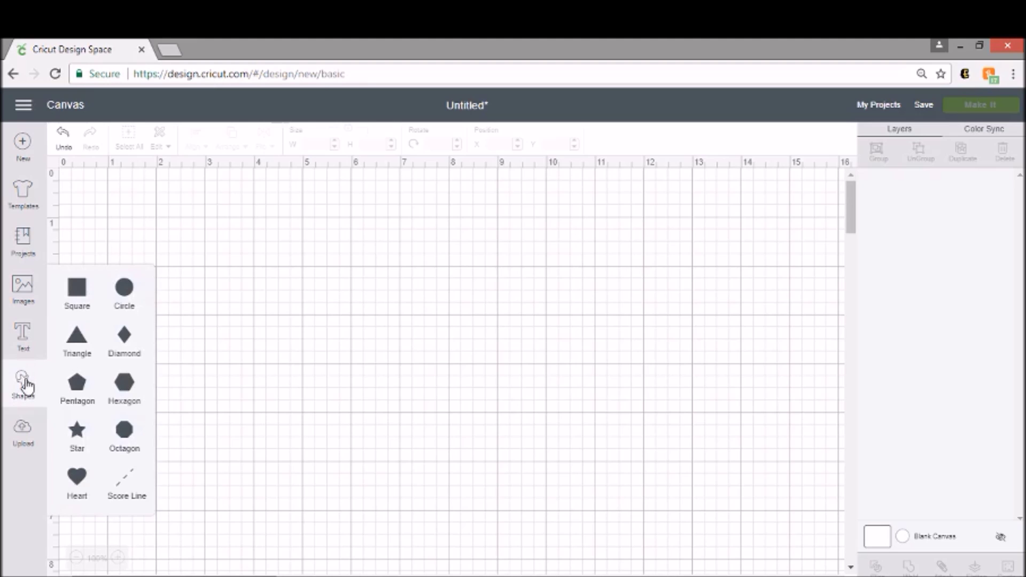
left_click(77, 434)
left_click_drag(299, 406, 197, 297)
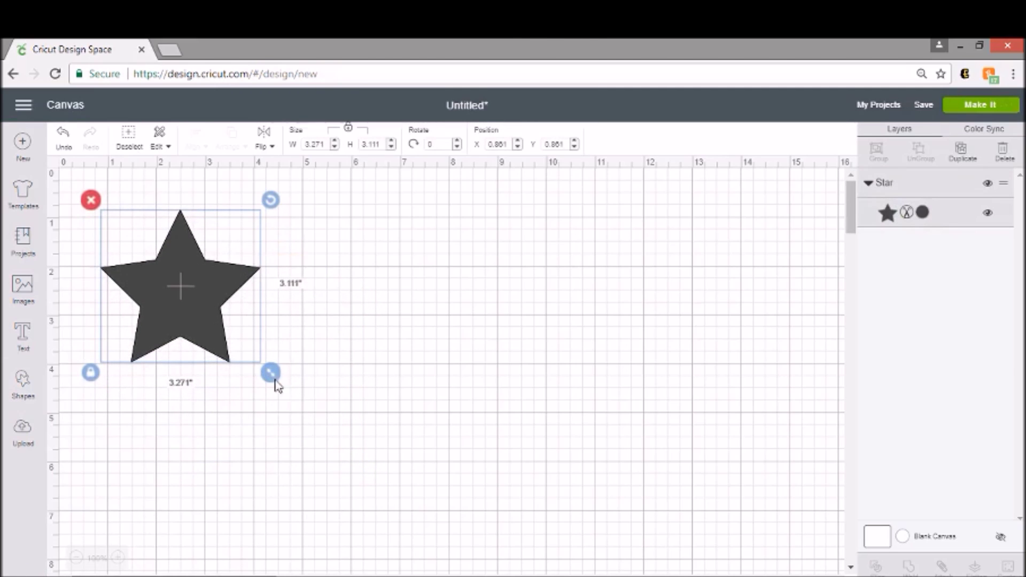
left_click_drag(271, 372, 158, 291)
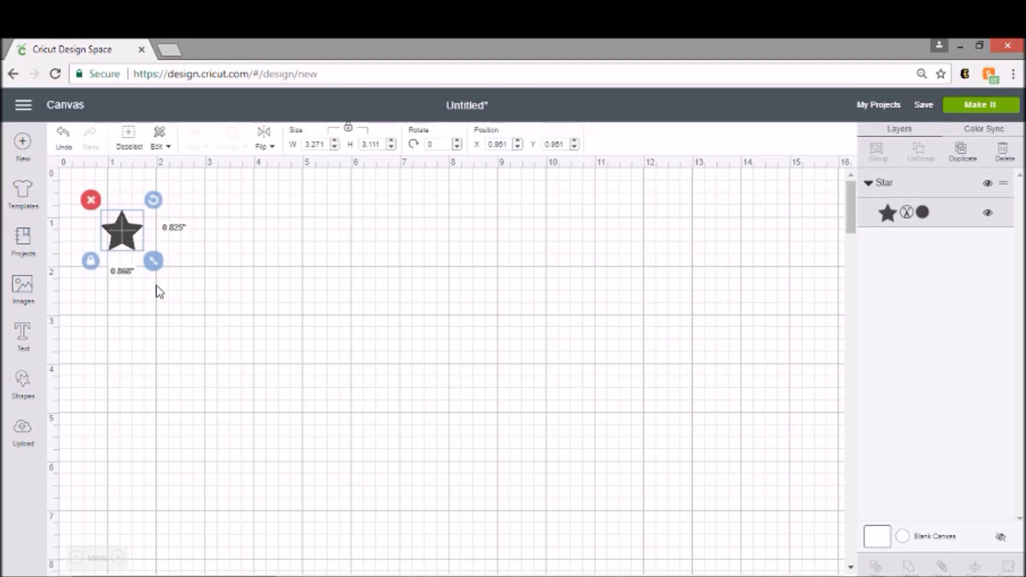
left_click(178, 264)
mouse_move(114, 237)
left_mouse_down()
mouse_move(102, 230)
mouse_move(123, 247)
left_mouse_up()
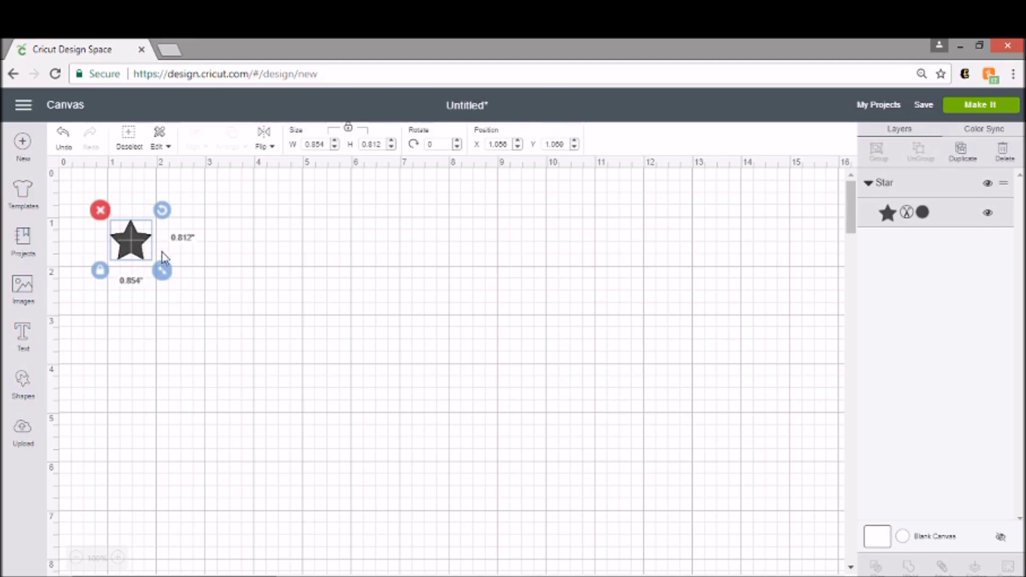
left_click(192, 249)
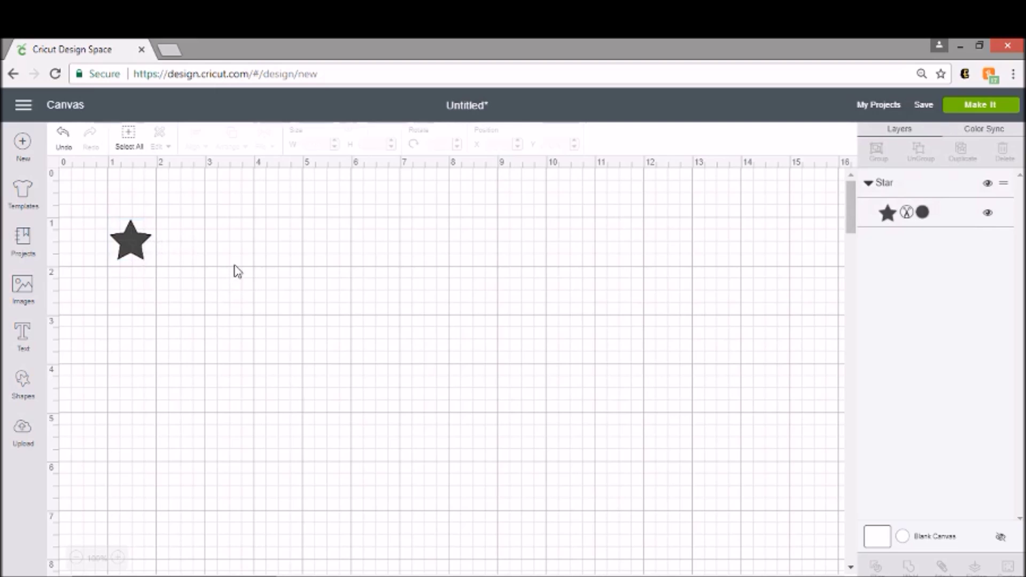
Open a new browser tab and search Google Images for "pattern".
left_click(172, 53)
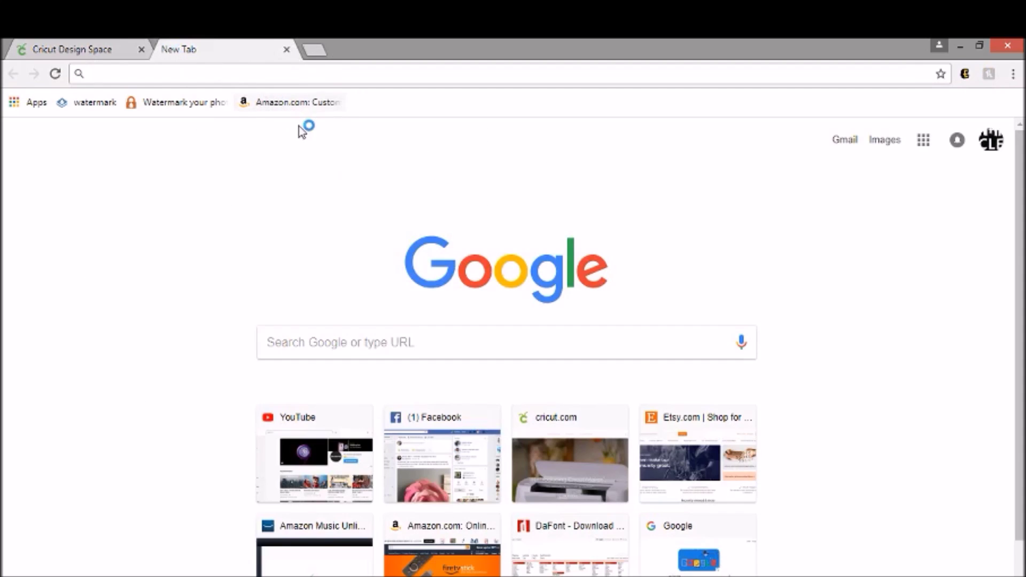
left_click(390, 350)
type("pattern")
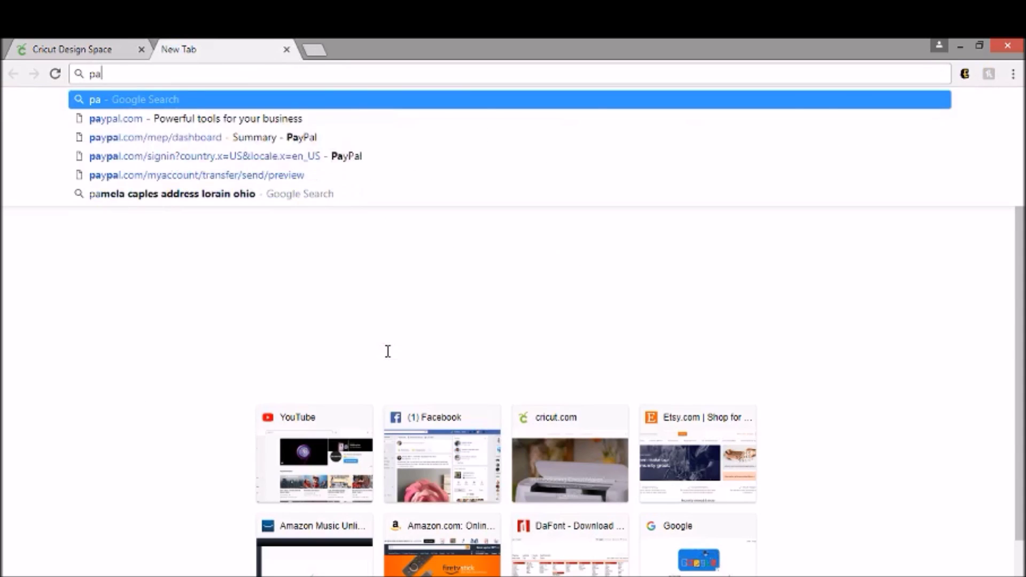
key("Return")
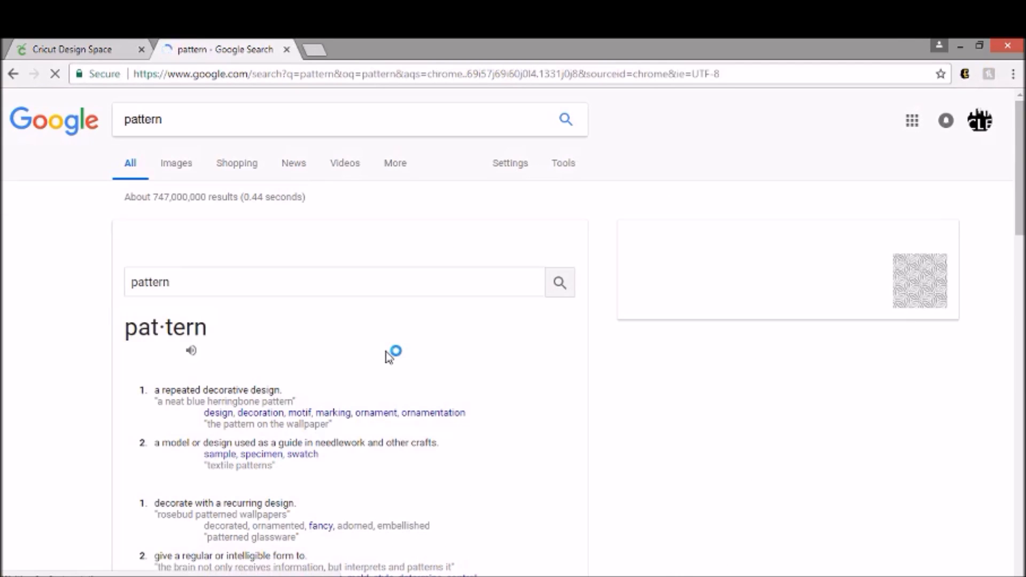
left_click(190, 167)
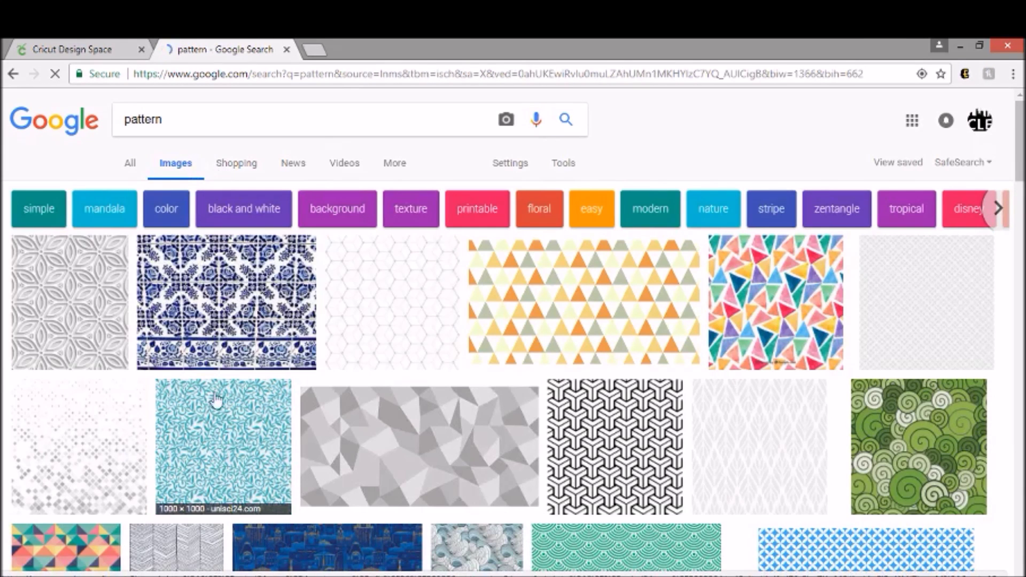
Save the blue and white abstract circle pattern from the image results as a PNG named bluepattern in the cricut folder.
scroll(216, 402, "down", 5)
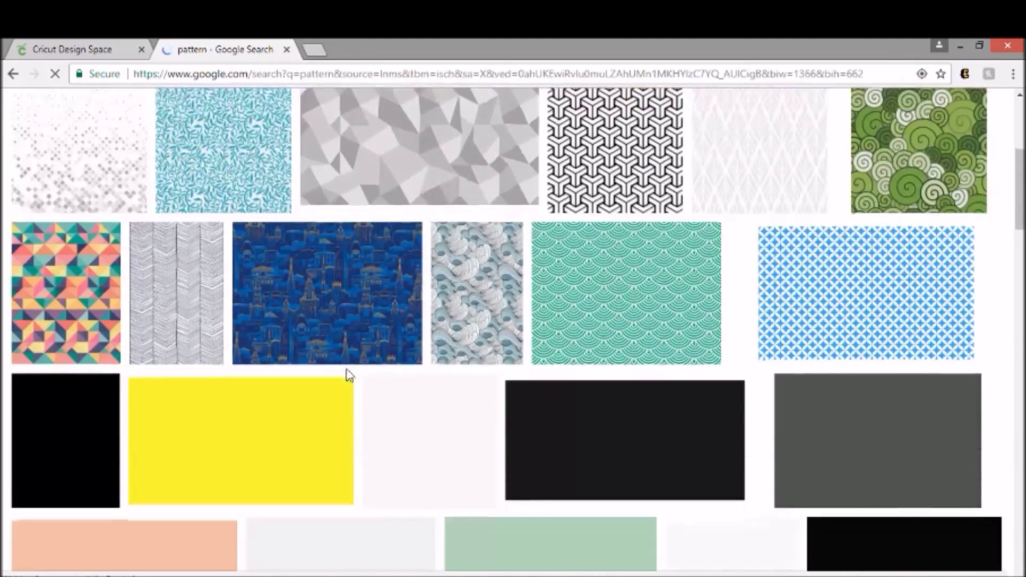
scroll(663, 350, "down", 2)
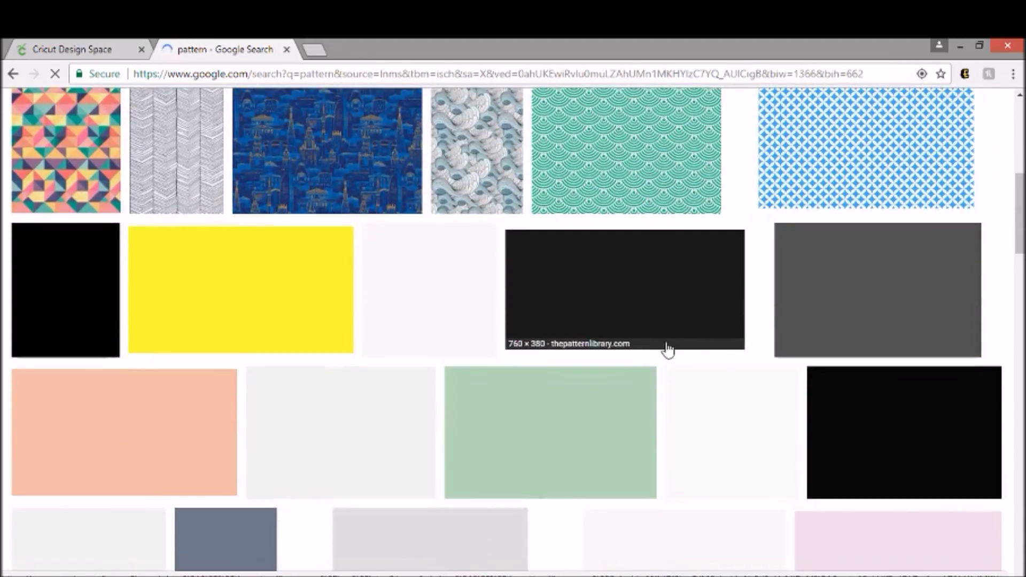
scroll(669, 348, "up", 5)
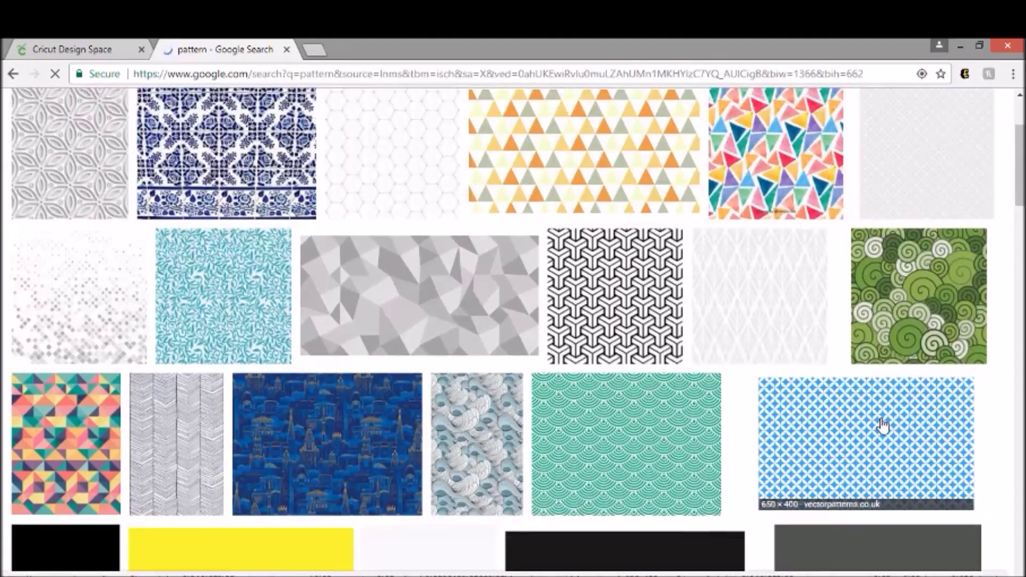
left_click(883, 425)
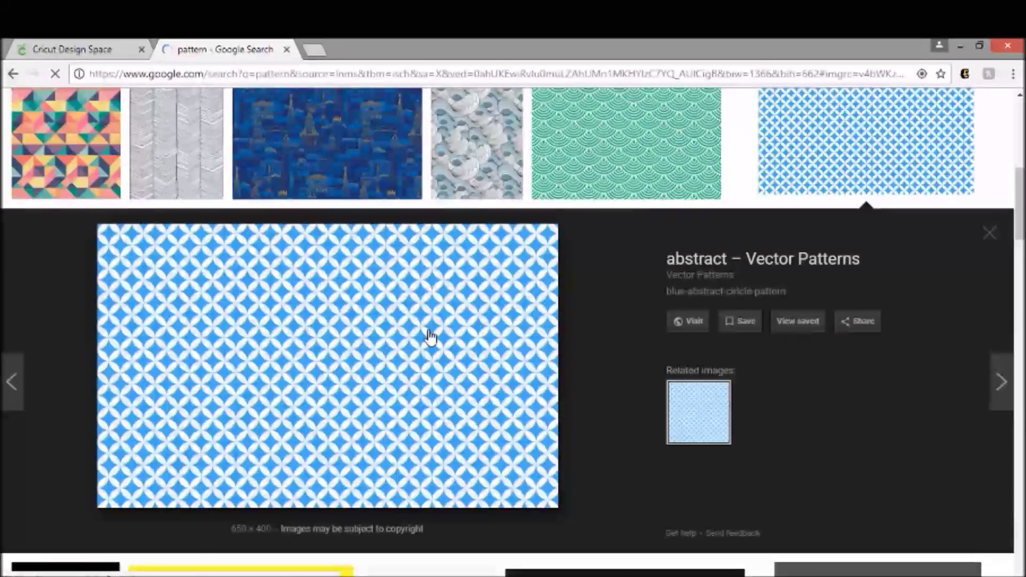
right_click(358, 337)
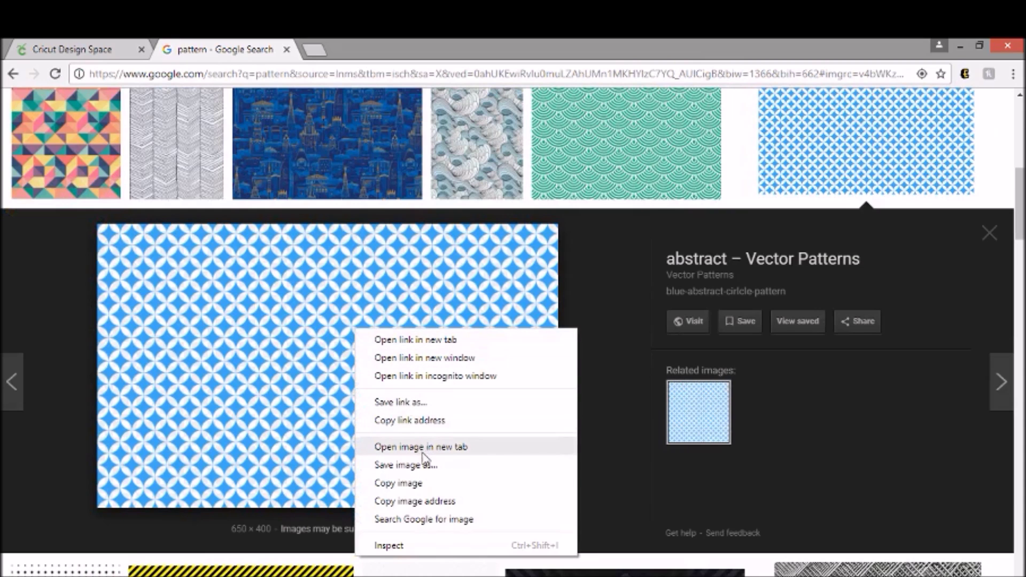
left_click(427, 465)
type("bluepattern")
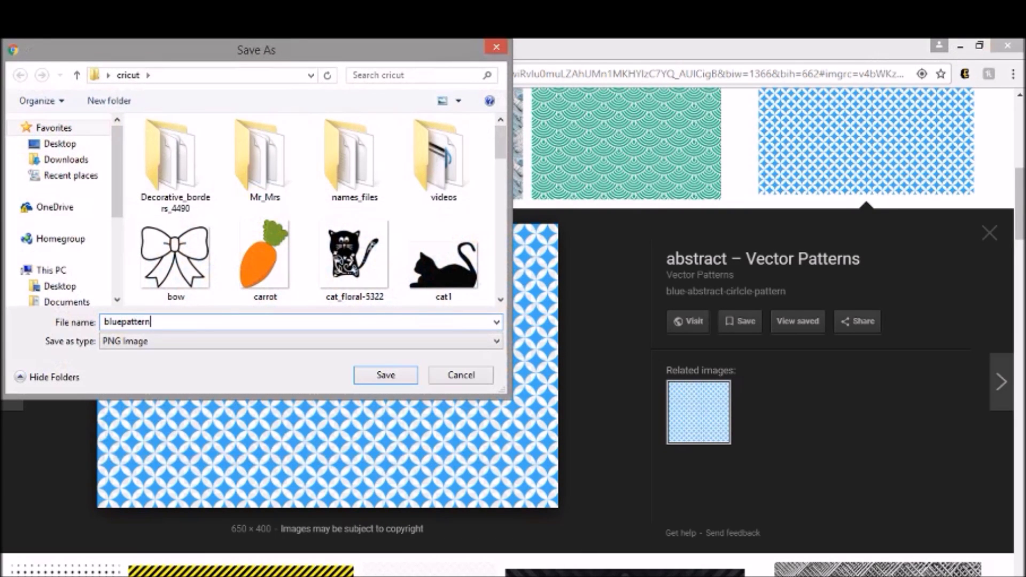
key("Return")
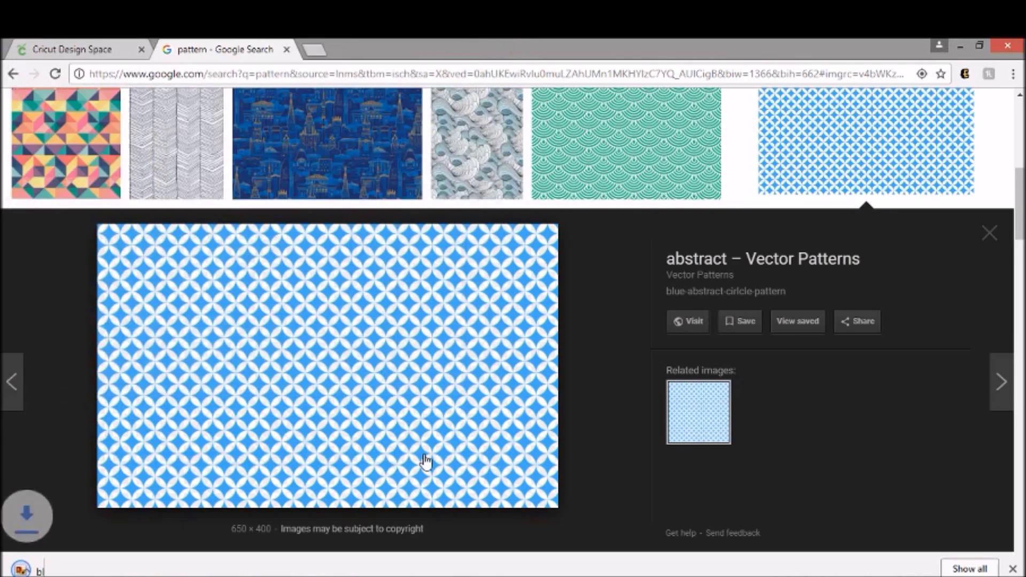
Switch to Cricut Design Space, upload the bluepattern image as a pattern fill, and save it.
left_click(94, 55)
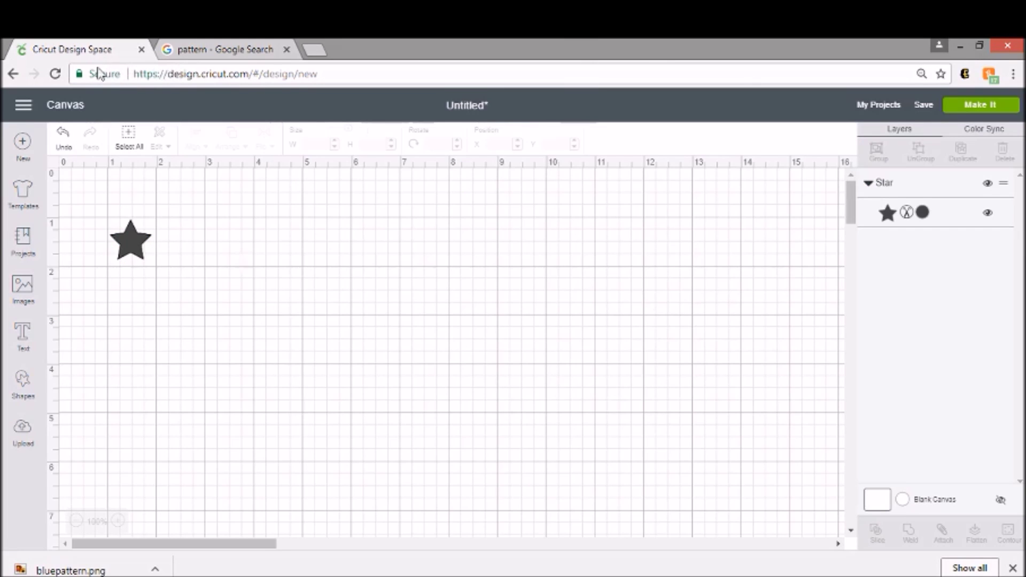
left_click(20, 438)
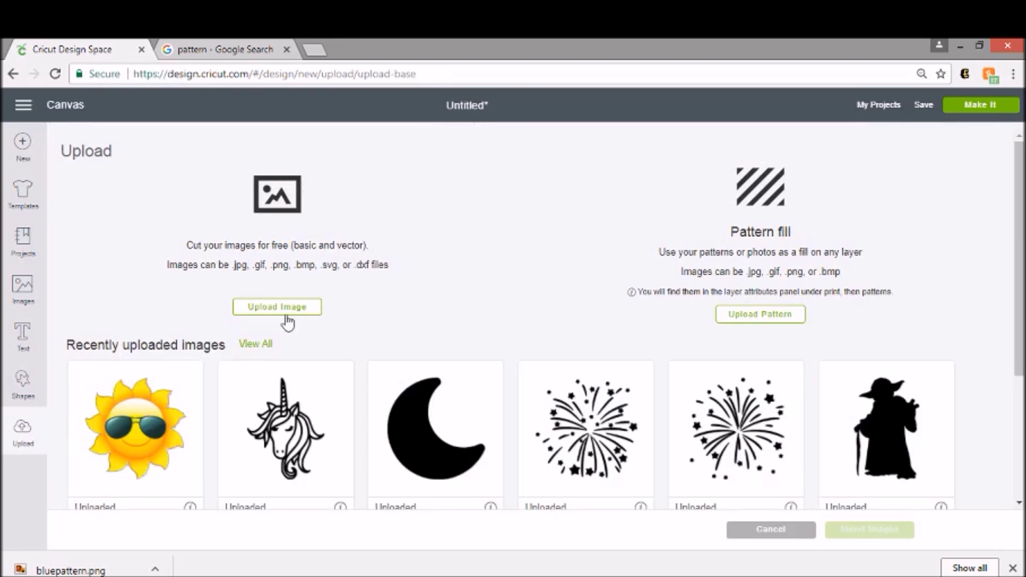
left_click(783, 319)
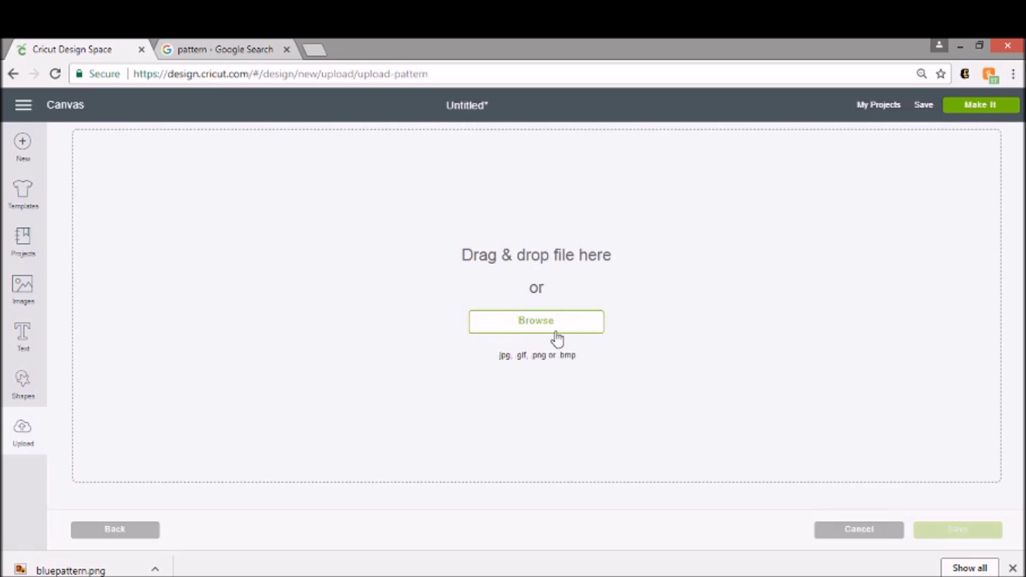
left_click(549, 327)
left_click(366, 225)
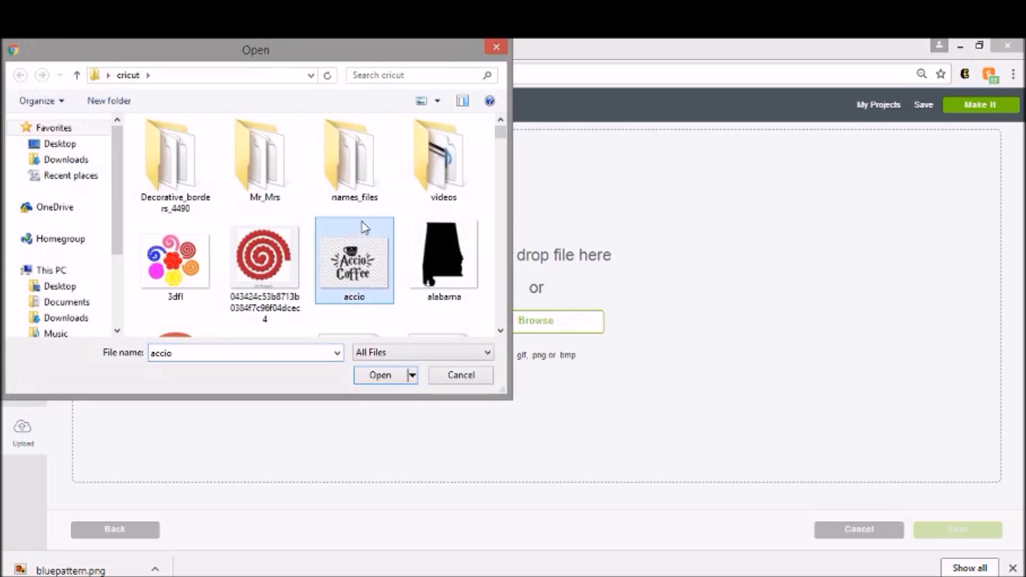
scroll(363, 227, "down", 3)
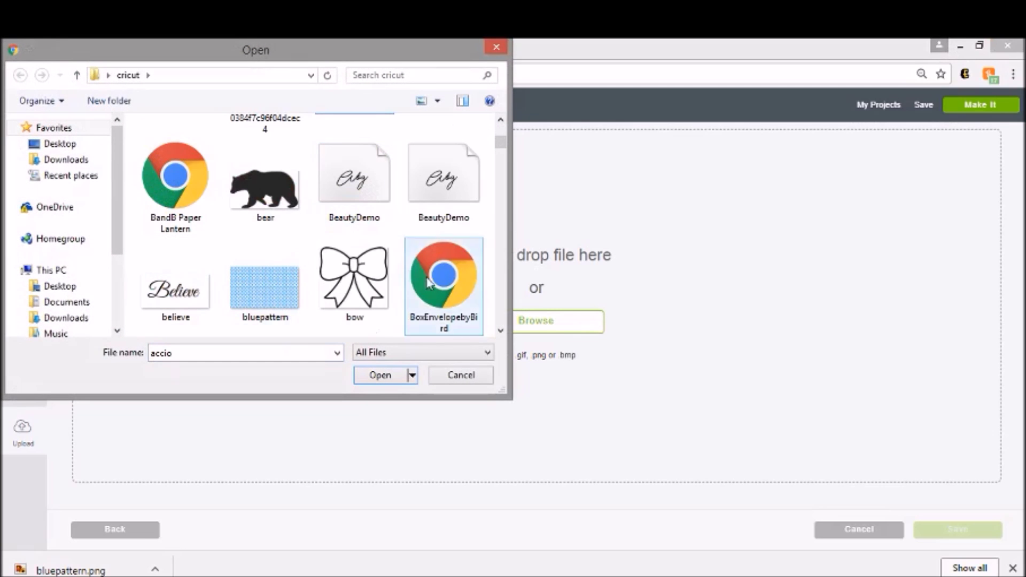
left_click(263, 296)
double_click(263, 297)
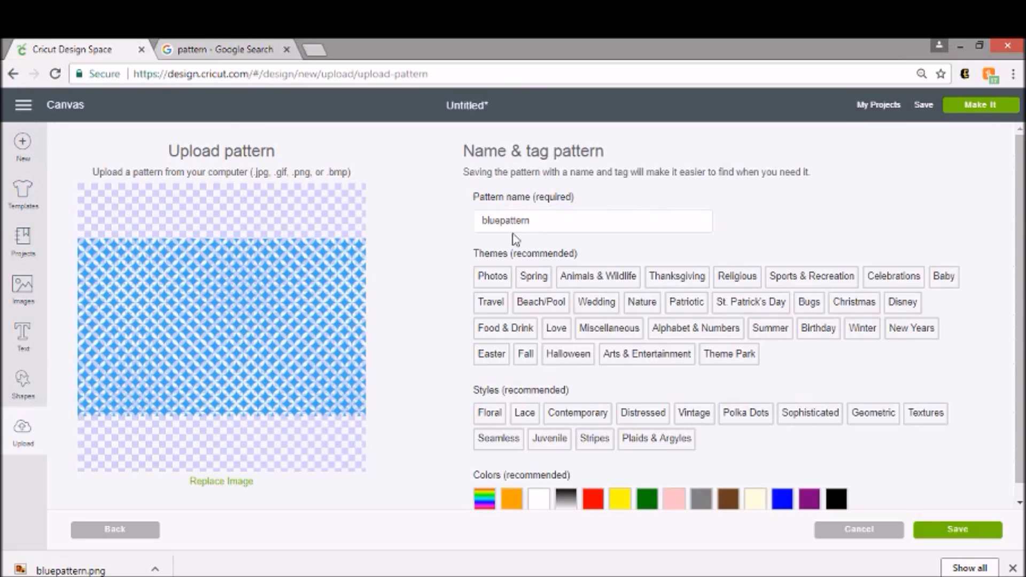
left_click(620, 277)
left_click(962, 531)
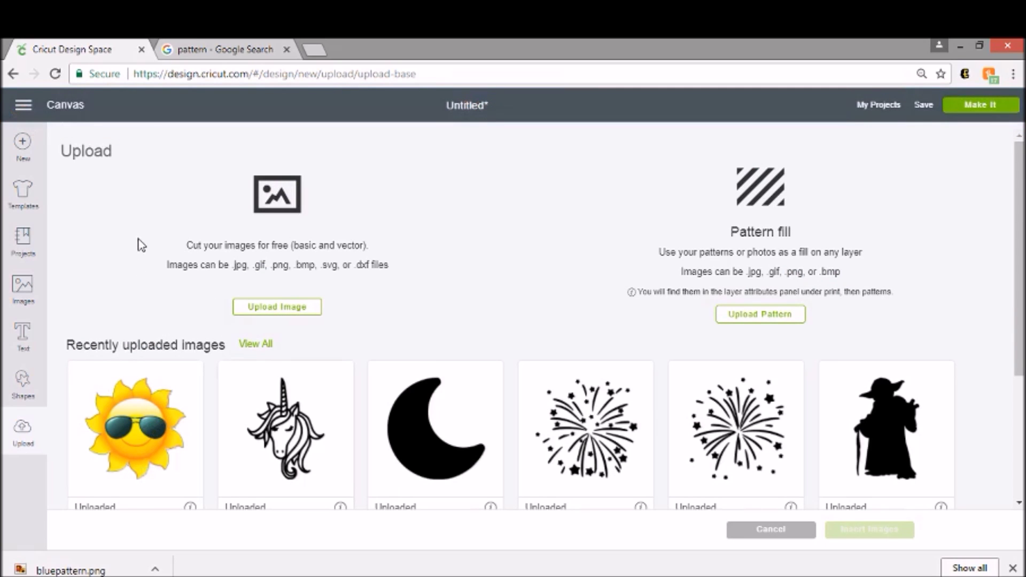
Return to the canvas, set the star's layer to Print, and fill it with the uploaded blue pattern.
left_click(81, 113)
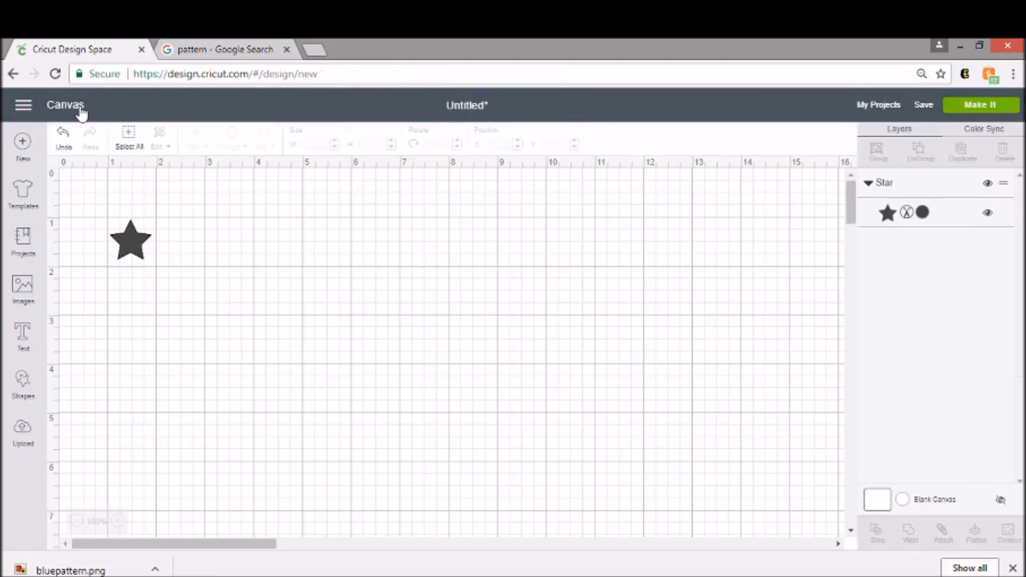
left_click(140, 252)
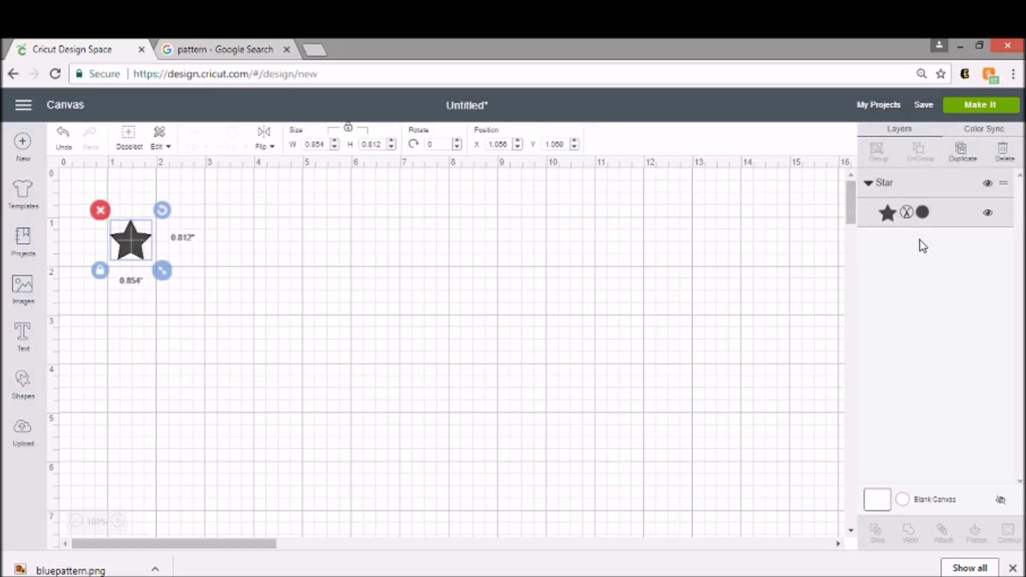
left_click(908, 216)
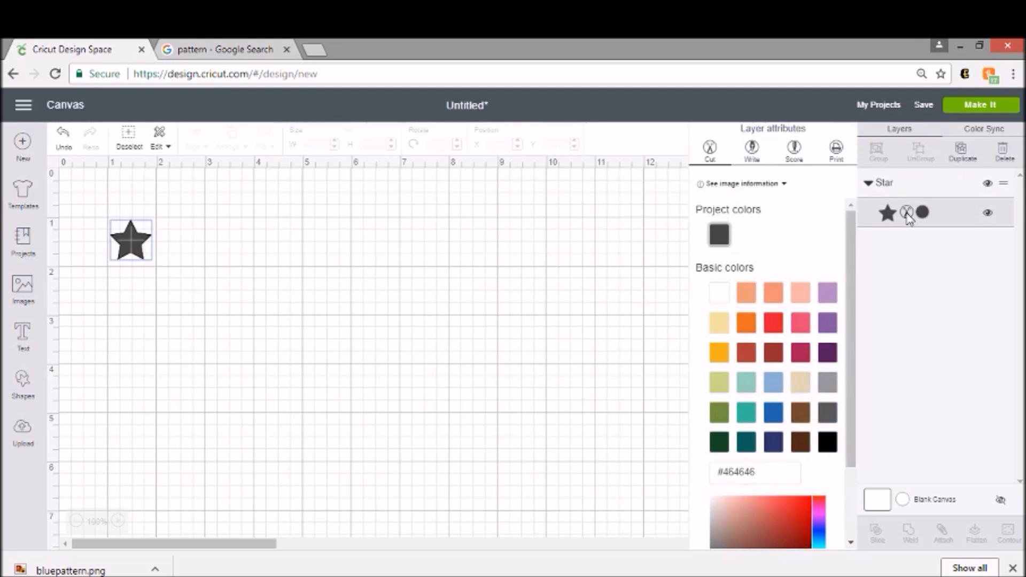
left_click(837, 150)
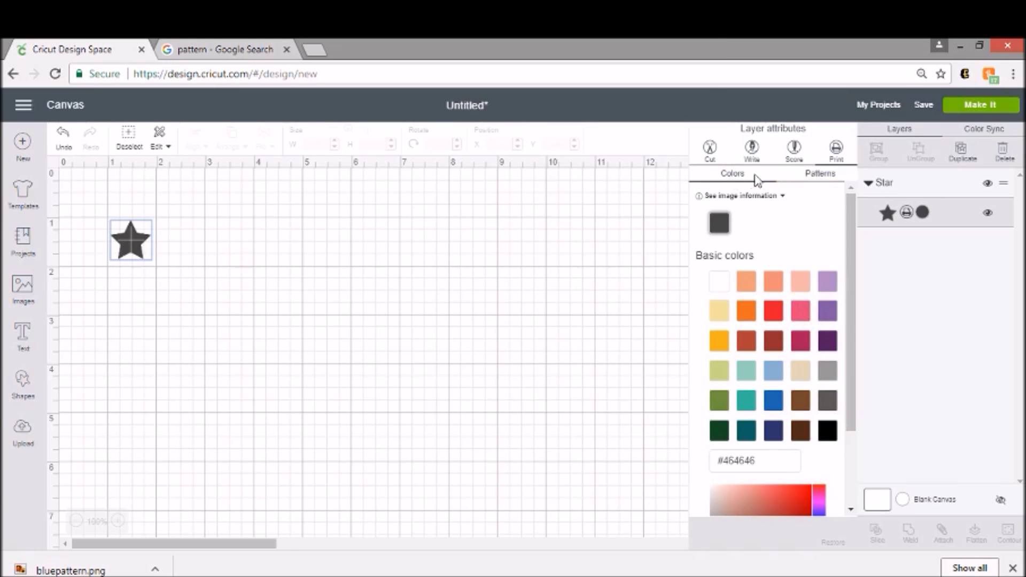
left_click(817, 180)
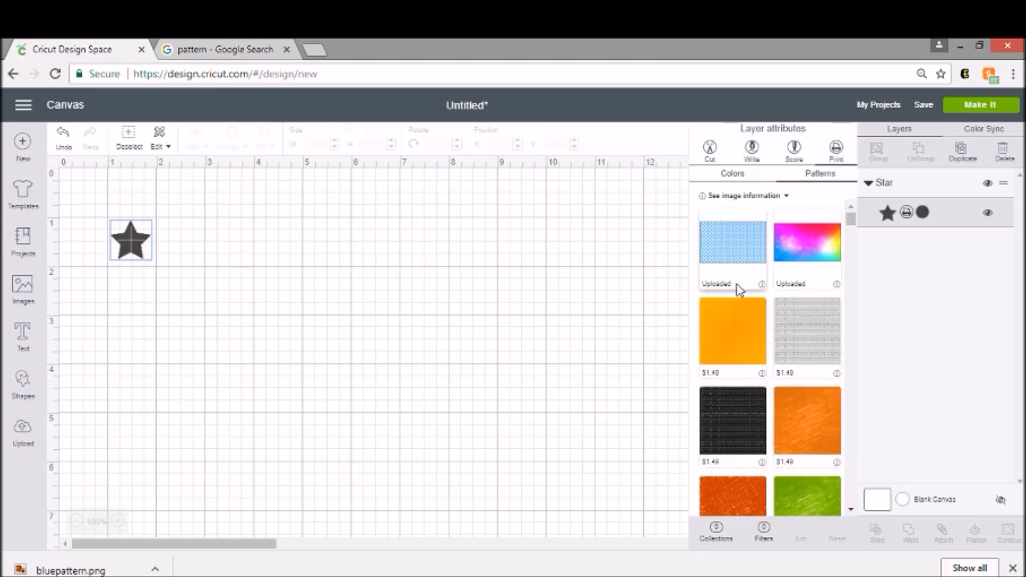
left_click(734, 252)
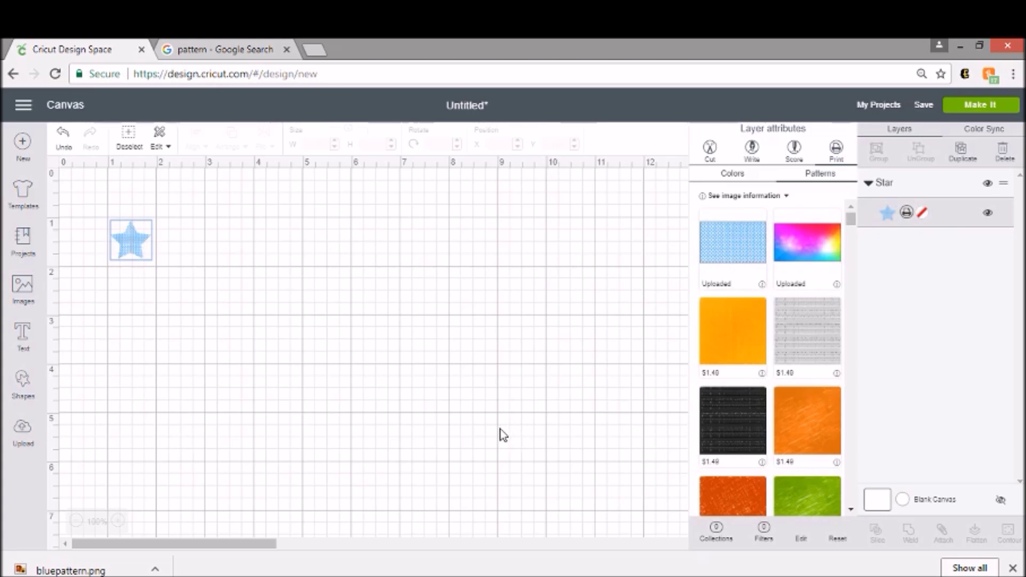
Enlarge the patterned star to about 5.08 by 4.83 inches to inspect the fill, and shrink it to about 1.02 by 0.97 inches.
left_click(137, 238)
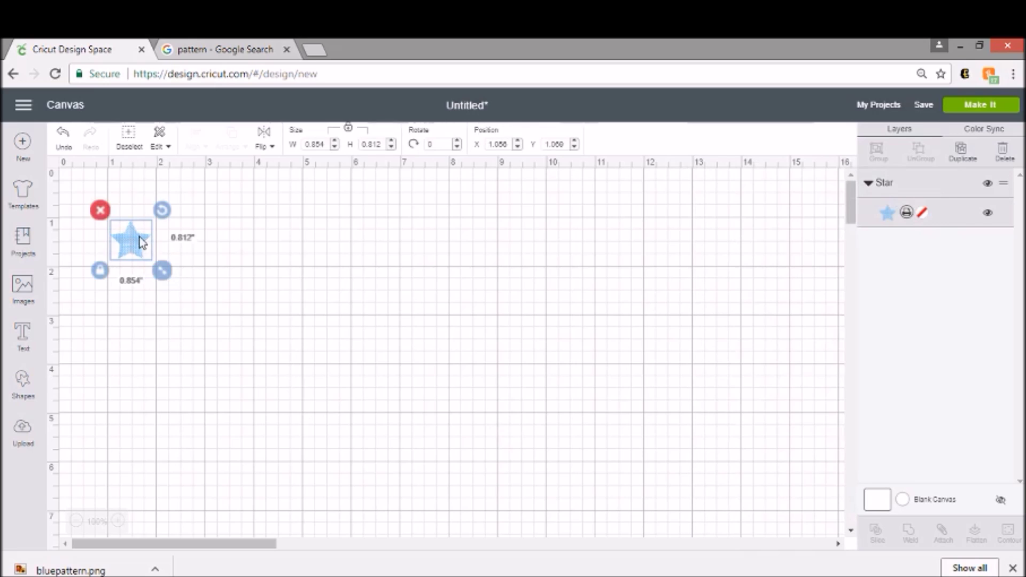
left_click_drag(162, 270, 365, 454)
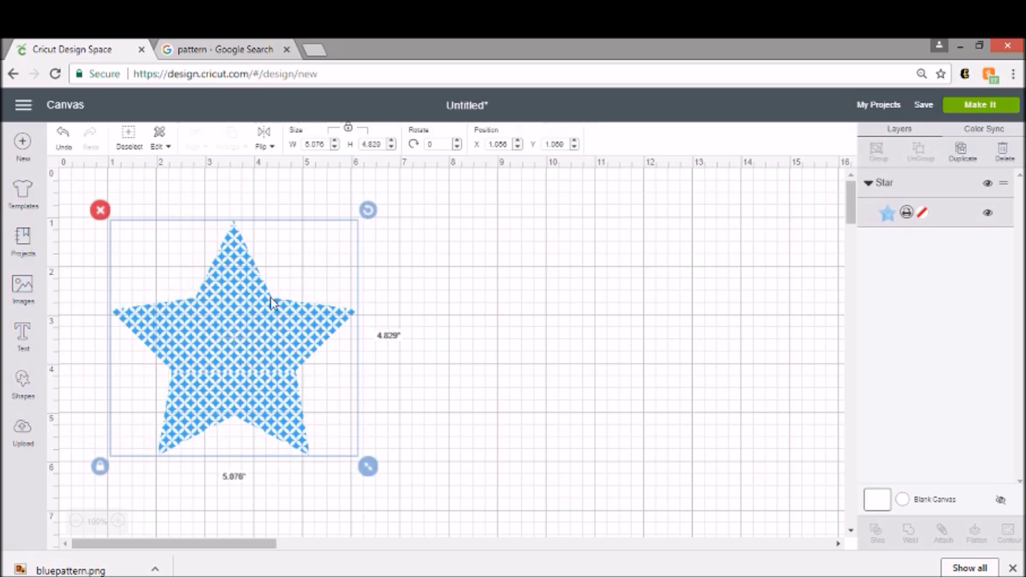
left_click_drag(267, 345, 219, 334)
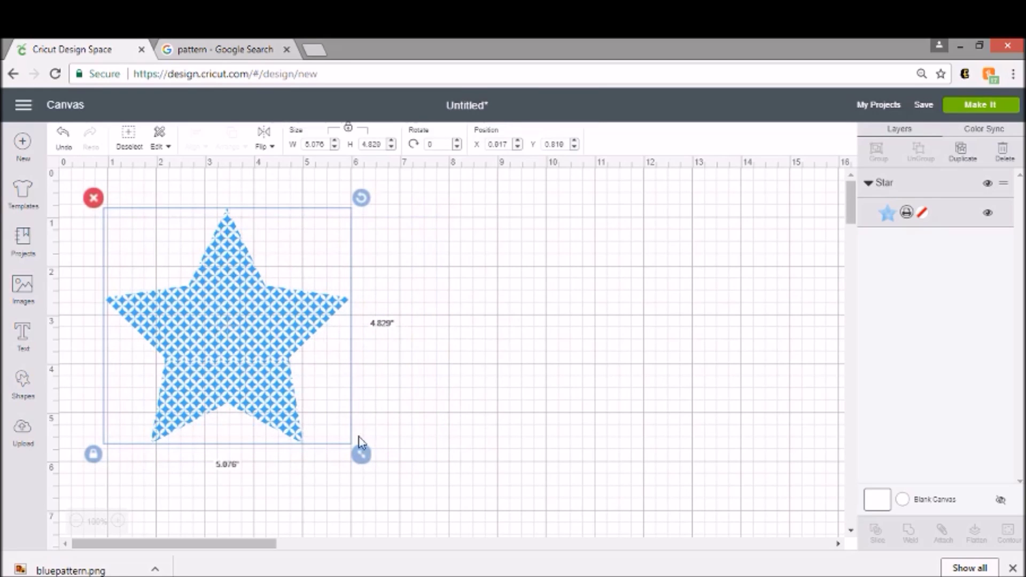
left_click_drag(362, 454, 164, 266)
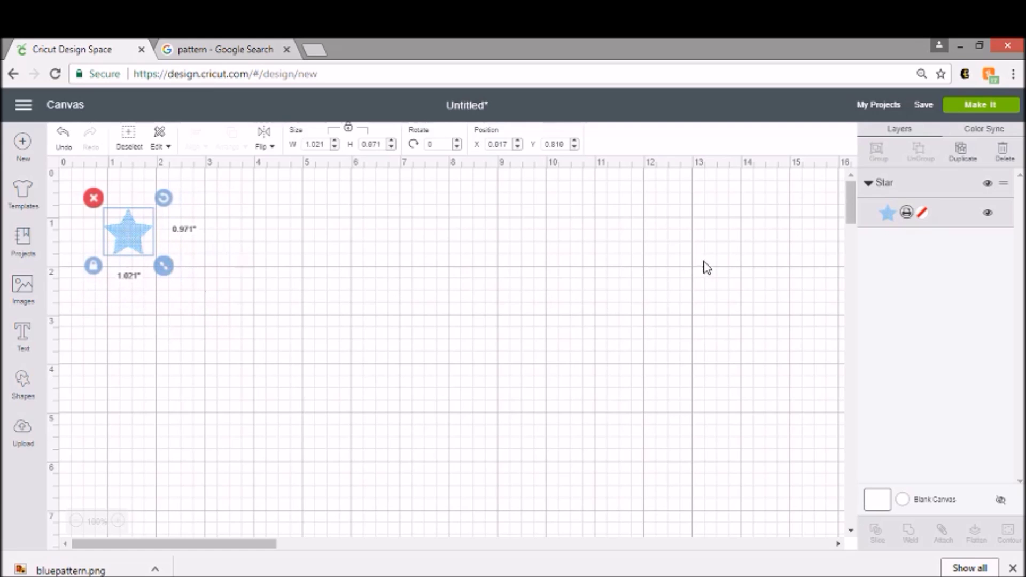
Change the star's print fill to the uploaded multicolored rainbow pattern.
left_click(907, 213)
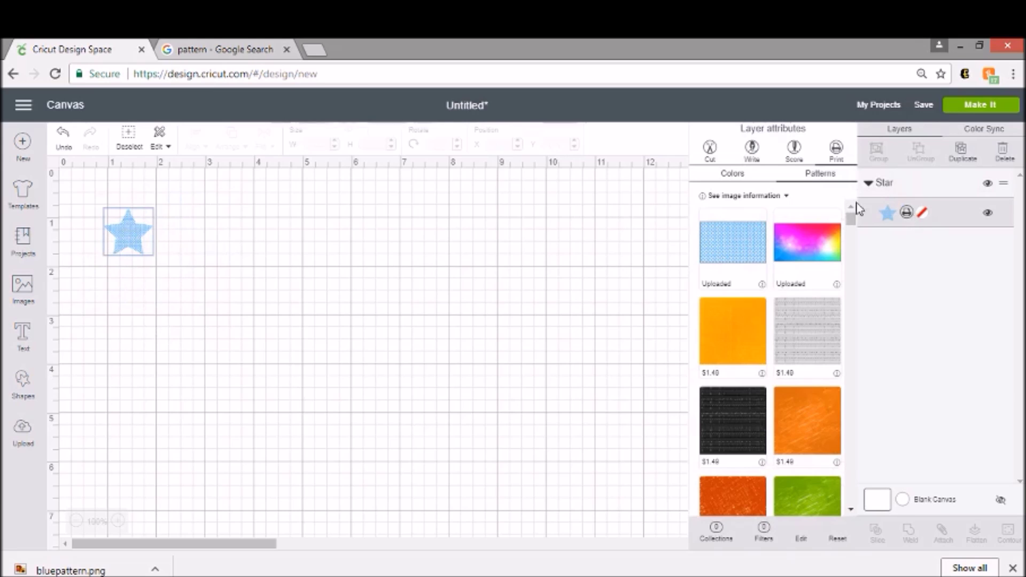
left_click(812, 247)
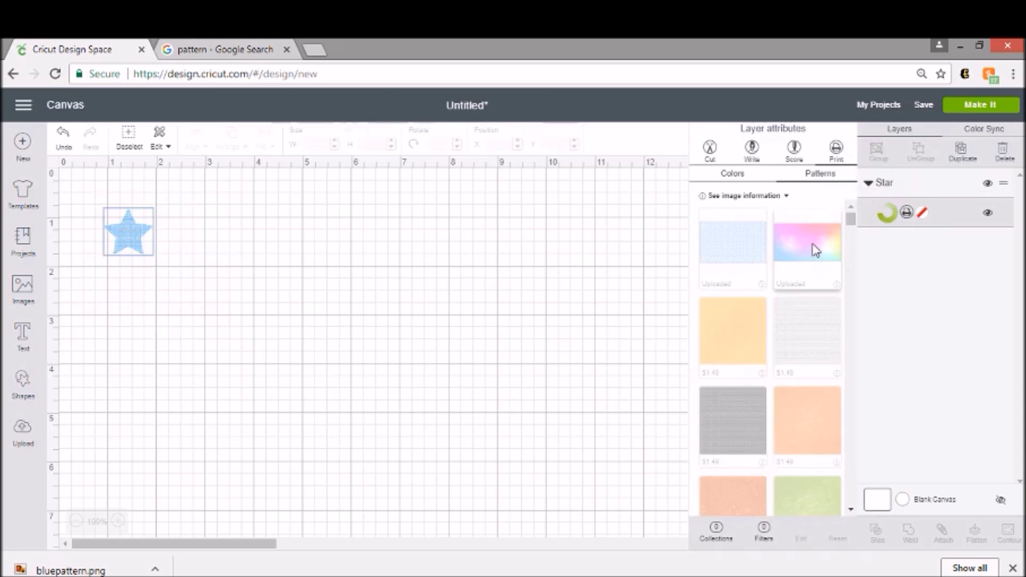
Deselect the rainbow-patterned star and close the browser's download bar to enlarge the canvas area.
left_click(149, 247)
left_click(236, 252)
left_click(137, 238)
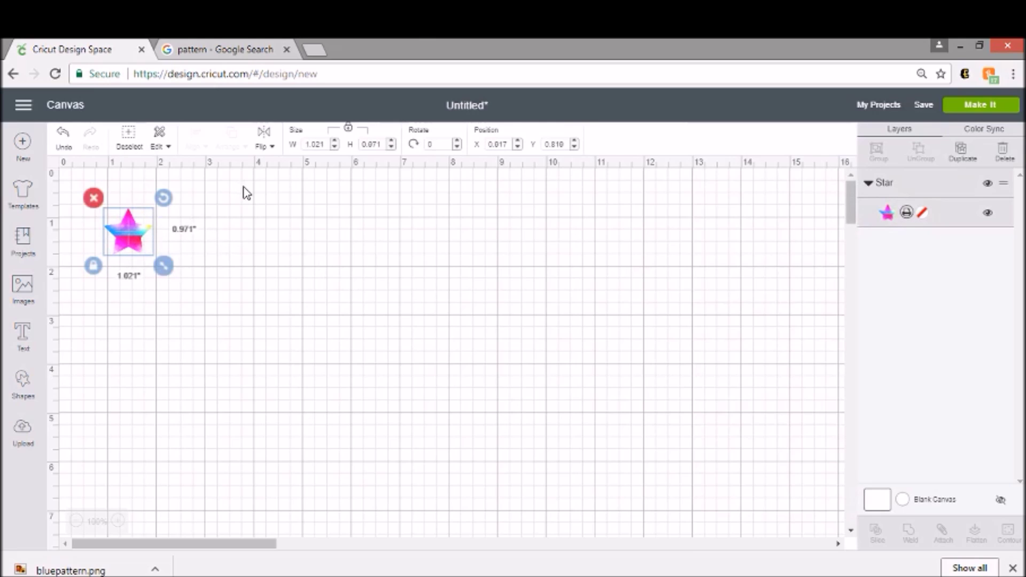
left_click(210, 249)
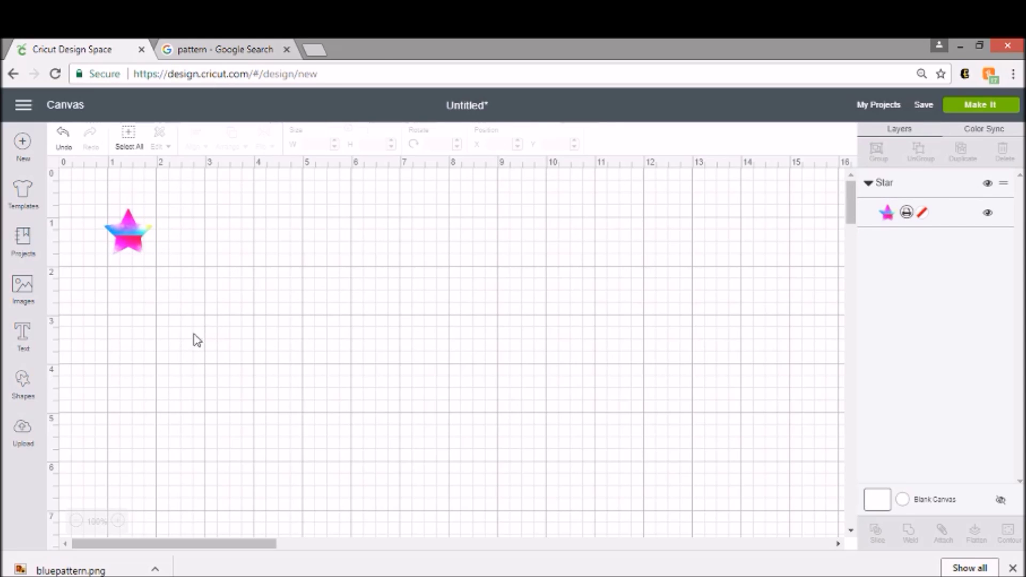
left_click(1013, 568)
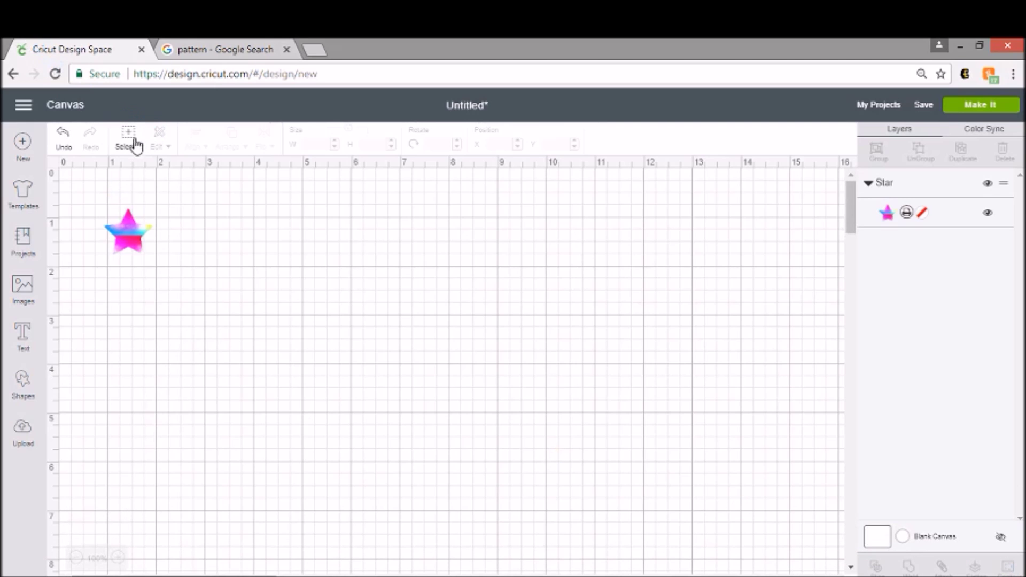
Start a new image upload and choose the carrot picture from the cricut folder.
left_click(18, 443)
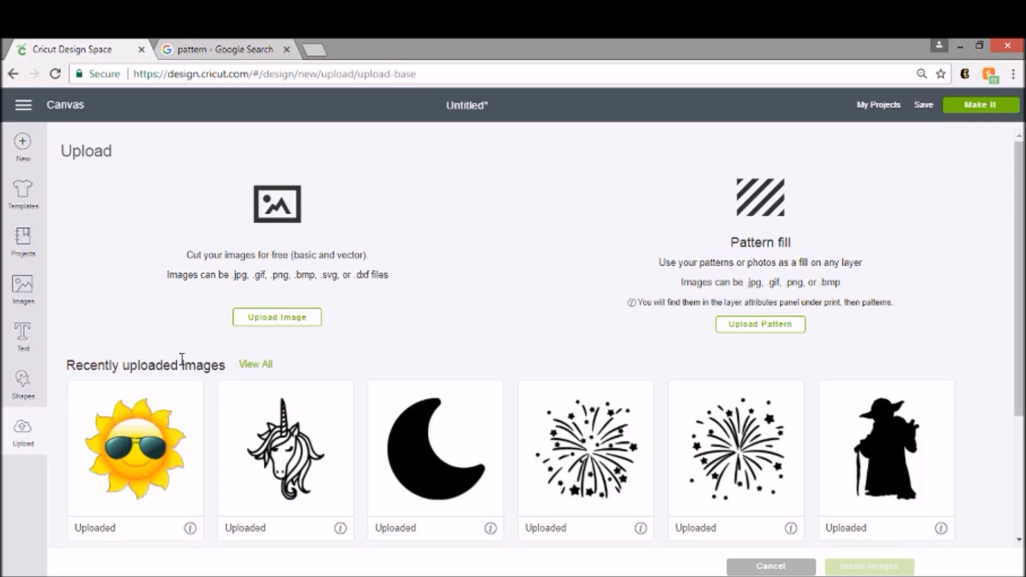
left_click(264, 324)
left_click(509, 345)
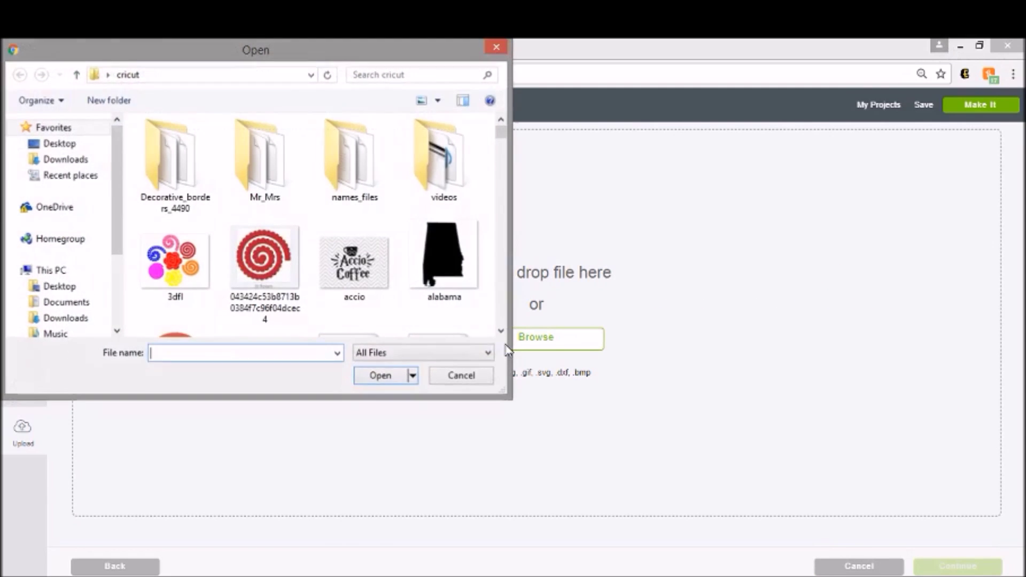
left_click(408, 231)
scroll(409, 235, "down", 3)
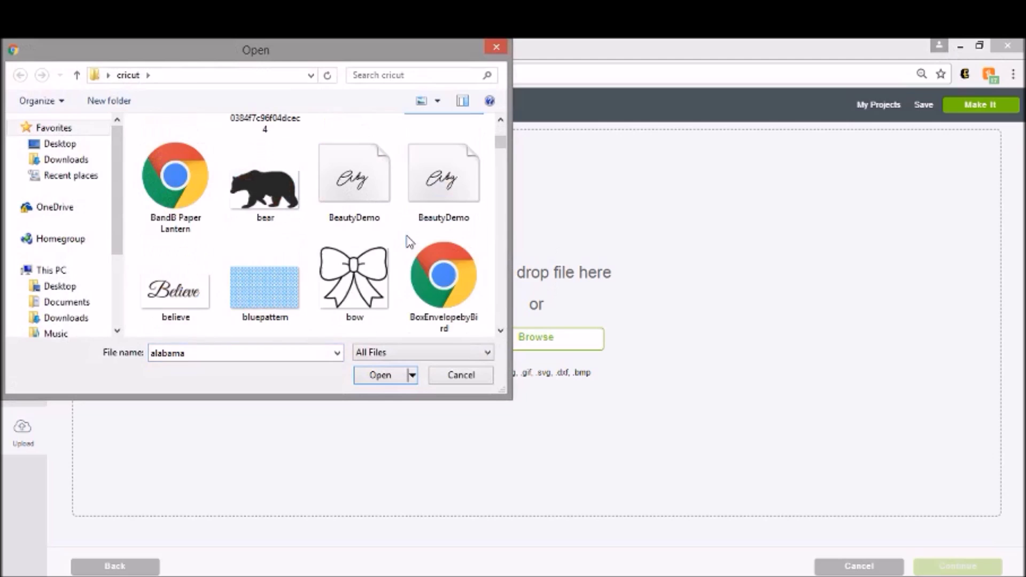
scroll(402, 259, "down", 2)
scroll(404, 261, "down", 5)
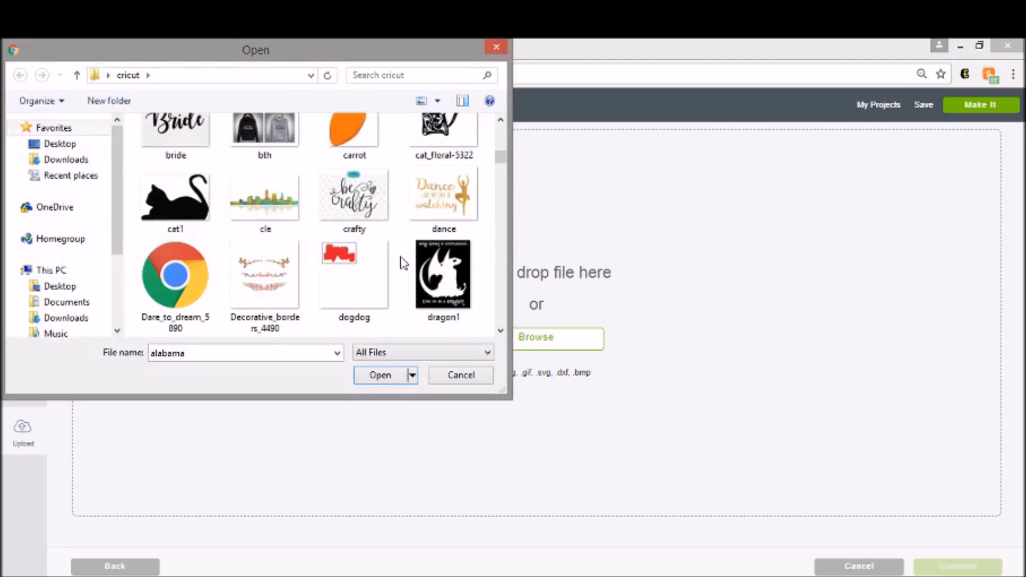
scroll(403, 262, "up", 1)
double_click(359, 171)
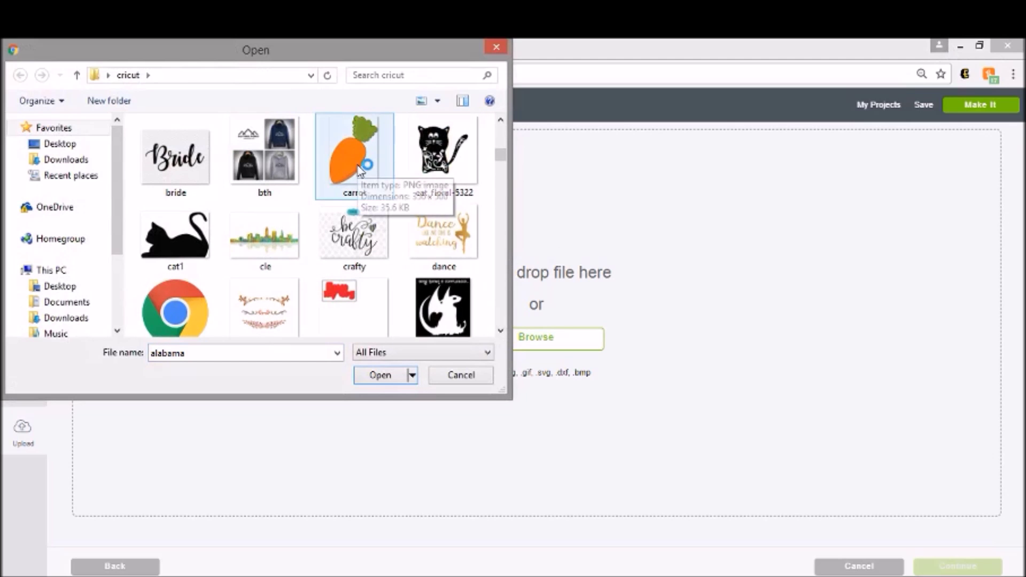
double_click(358, 170)
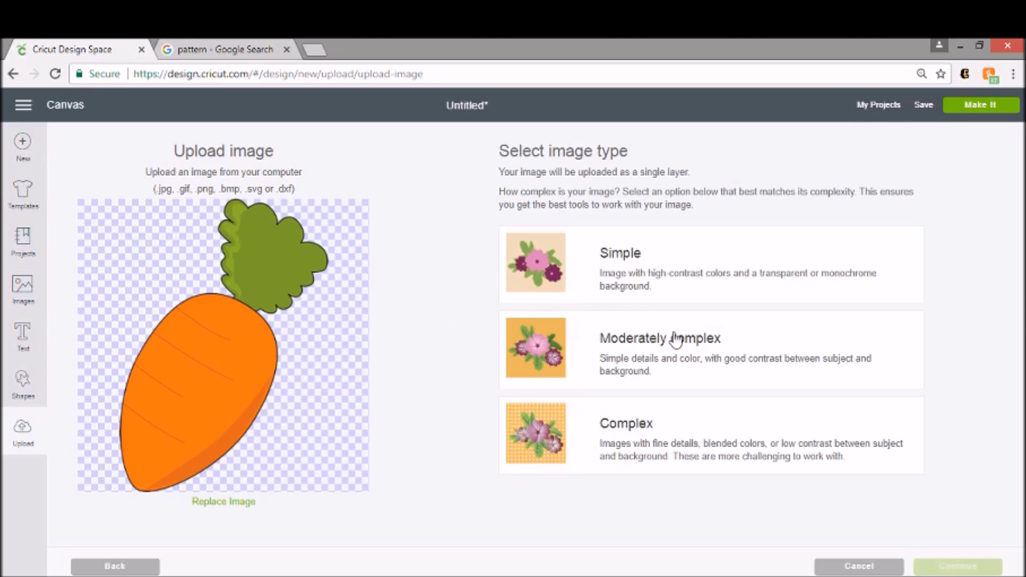
Classify the carrot image as Complex and save it without erasing anything as a print then cut image named carrot.
left_click(708, 438)
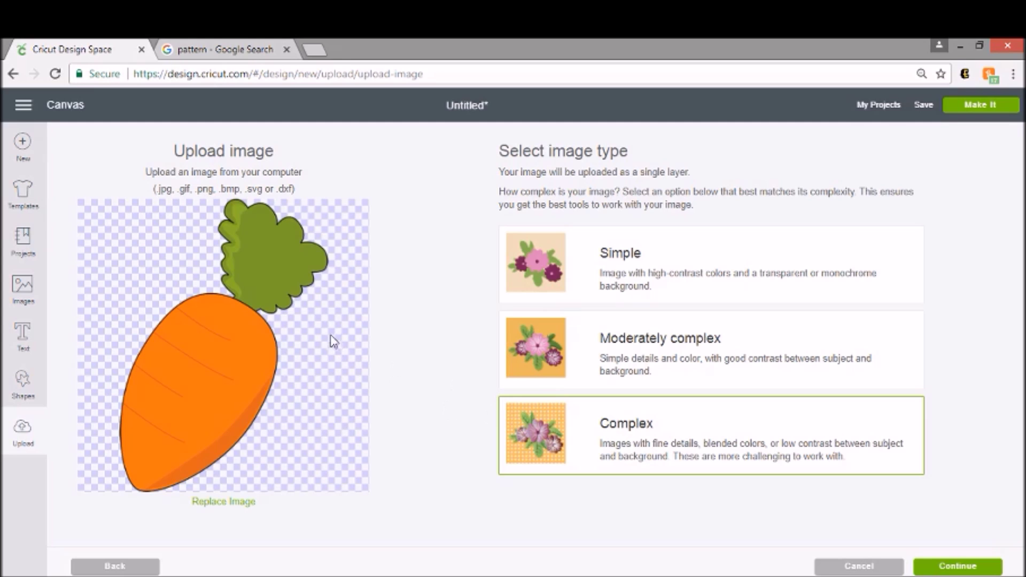
left_click(984, 568)
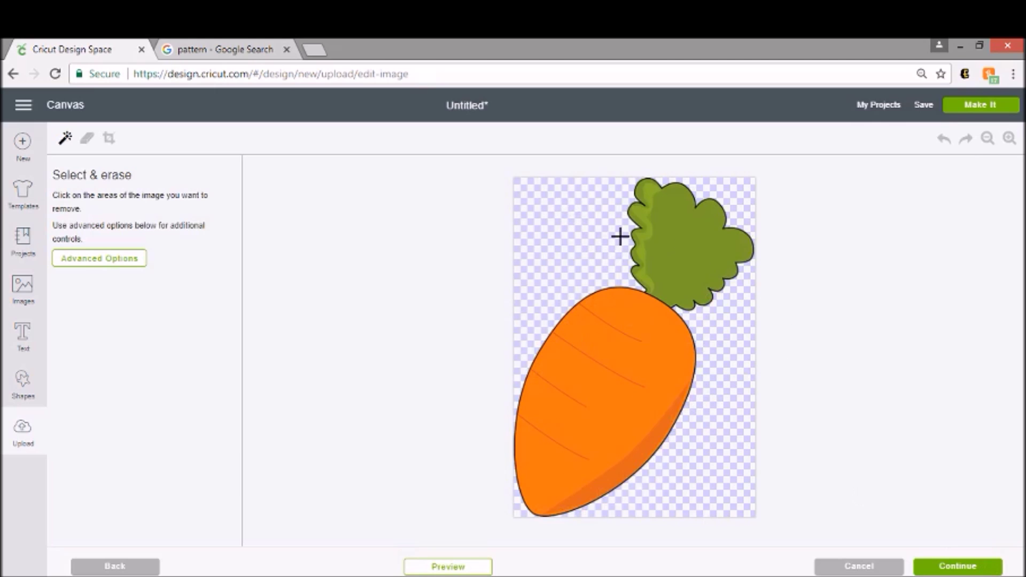
left_click(957, 568)
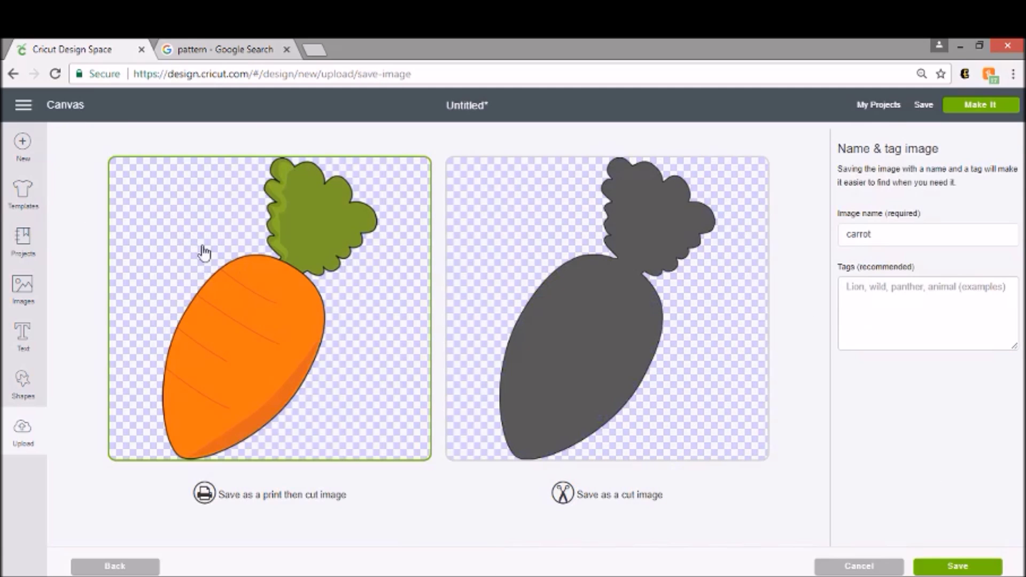
left_click(960, 570)
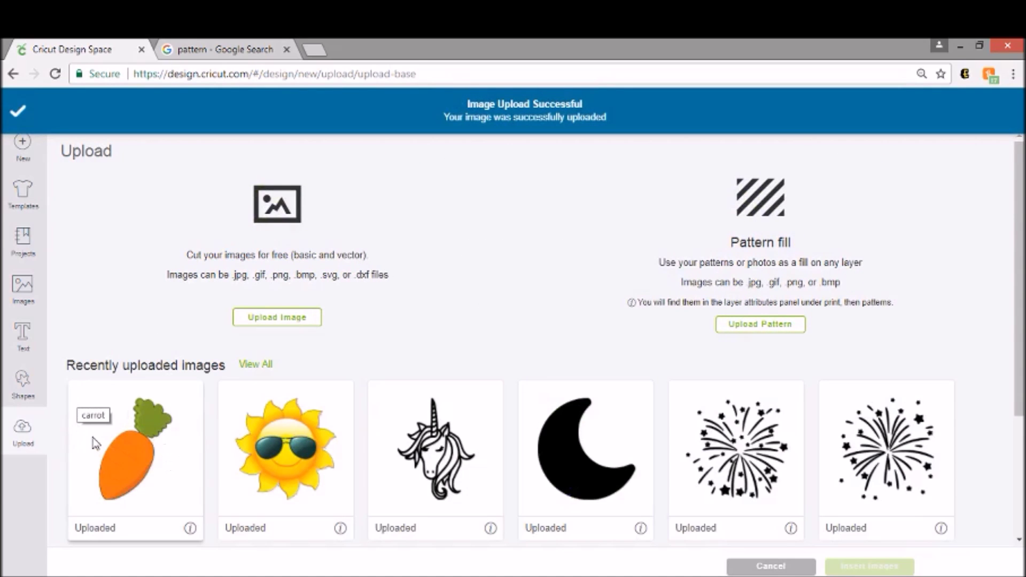
Insert the uploaded carrot on the canvas, shrink it to about 1 by 1.4 inches, and place it beside the star.
left_click(96, 442)
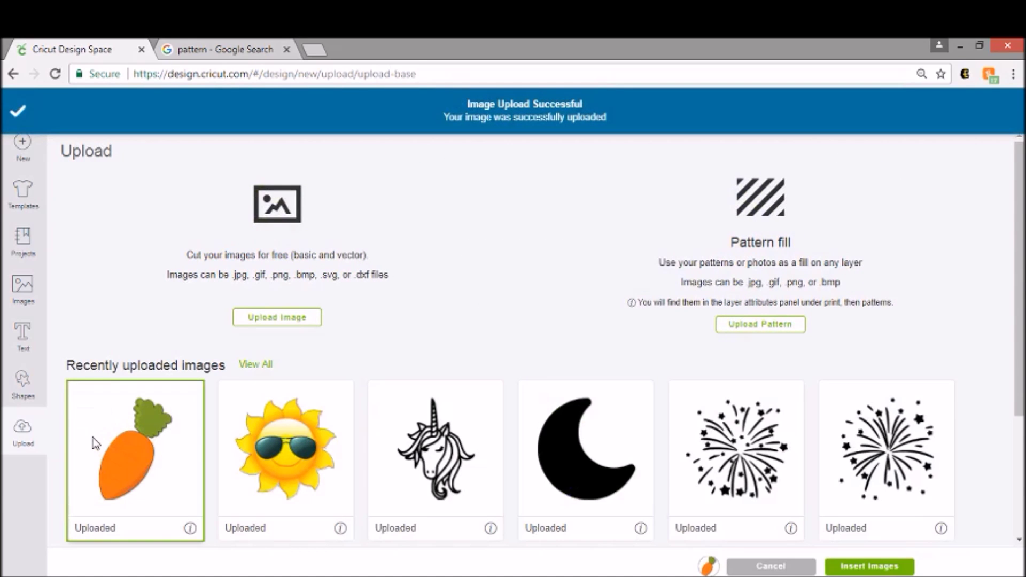
left_click(884, 568)
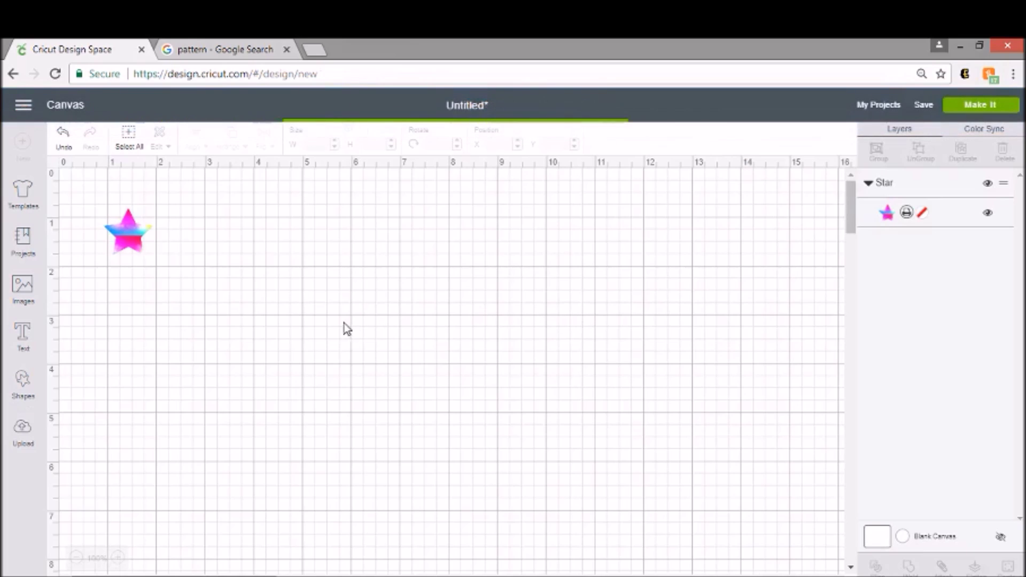
left_click_drag(310, 446, 314, 354)
left_click_drag(365, 435, 269, 337)
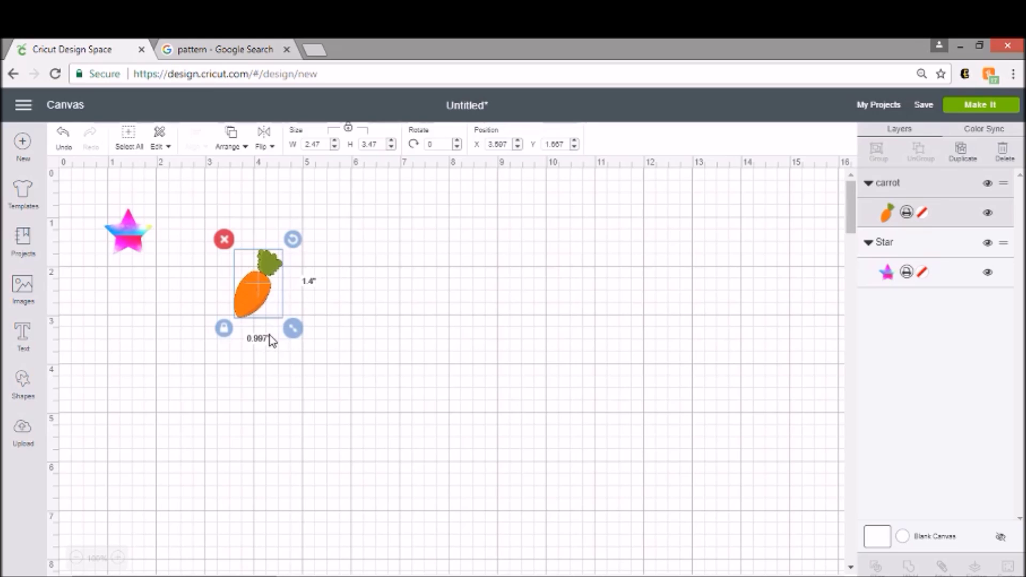
left_click_drag(241, 305, 177, 251)
left_click(315, 245)
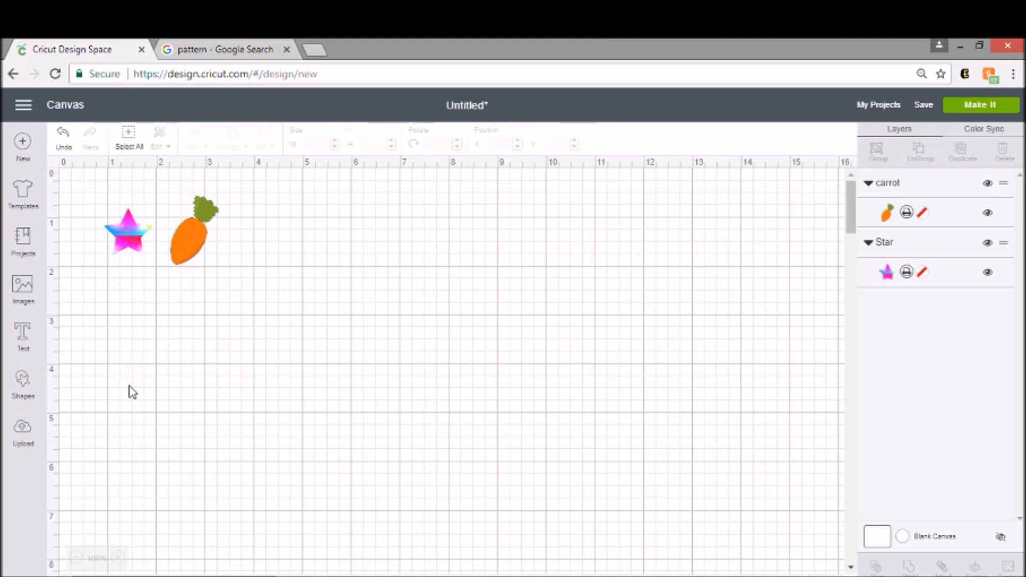
Add a square, unlock its proportions, and reshape it into a rectangle about 1.99 by 0.75 inches.
left_click(24, 390)
left_click(77, 291)
left_click_drag(339, 445, 380, 341)
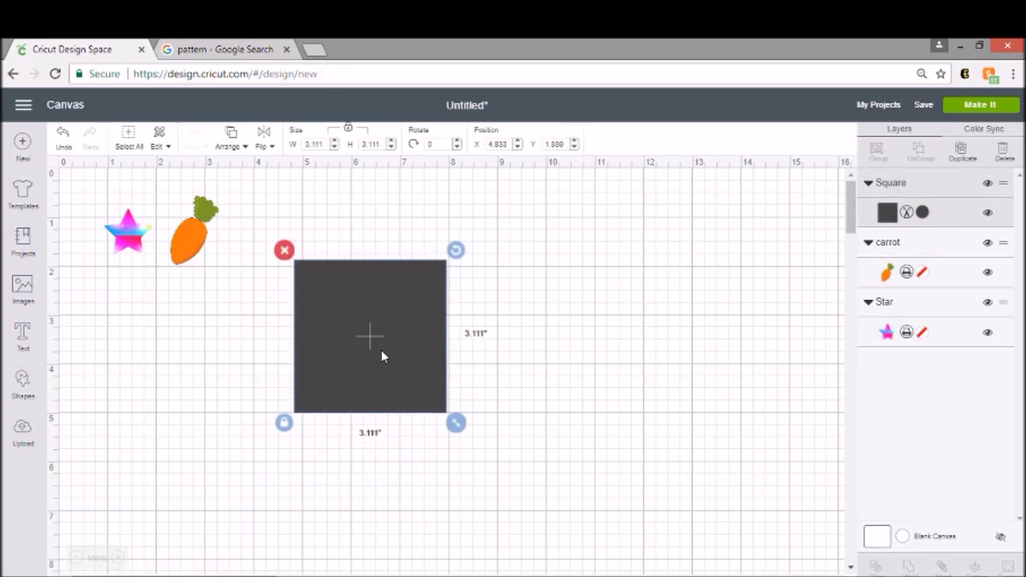
left_click(284, 423)
left_click_drag(448, 432, 399, 311)
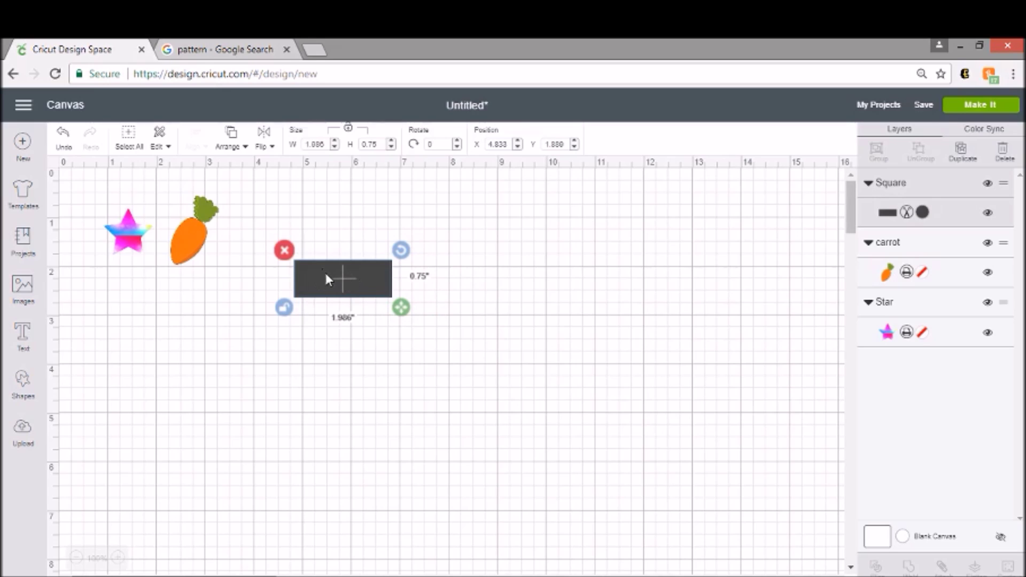
Set the rectangle's width to 2 inches.
left_click(325, 140)
type("2")
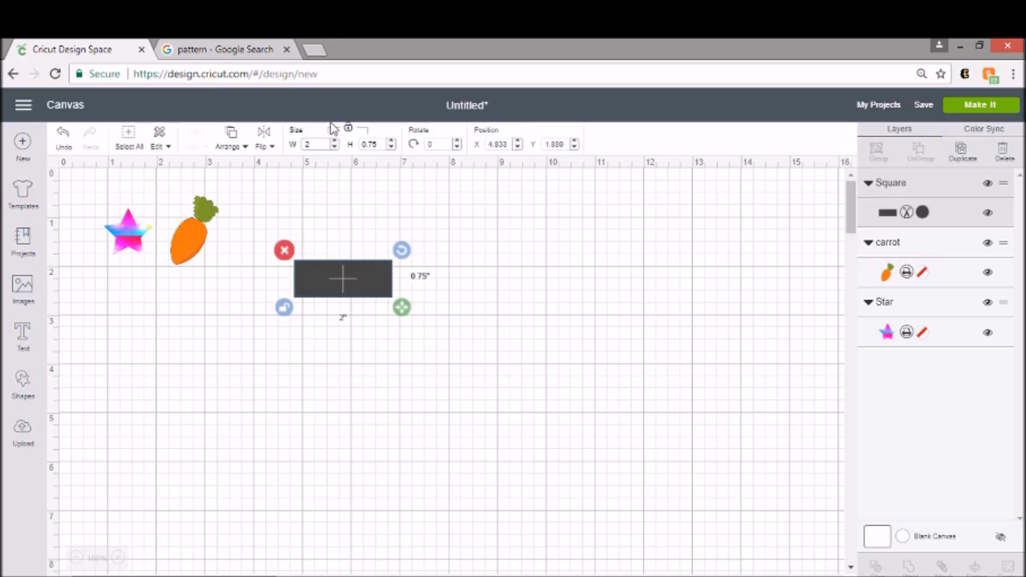
left_click(483, 312)
left_click(373, 288)
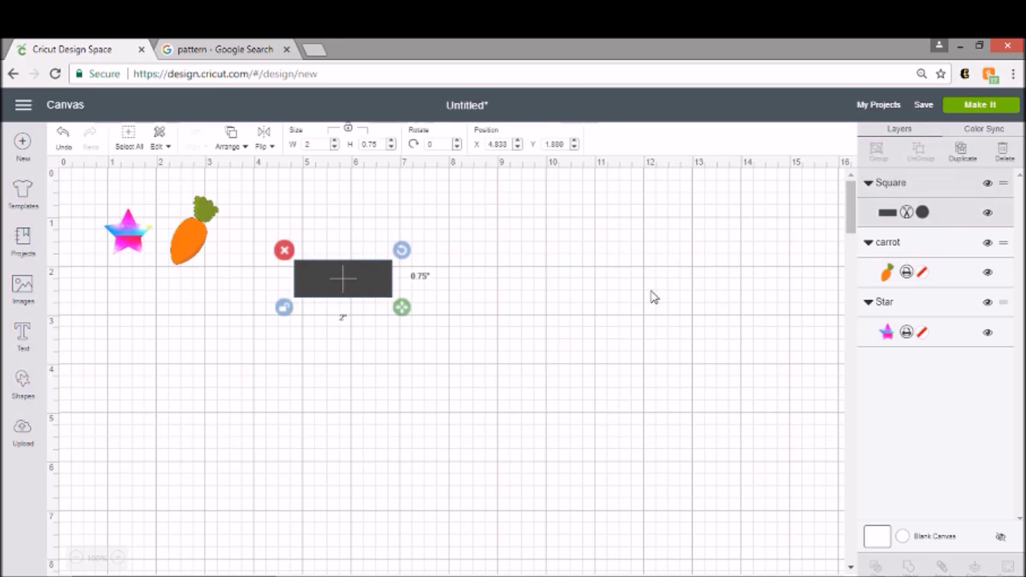
Set the rectangle to Print with light purple fill #B08FC2, and move it up to the right of the carrot.
left_click(907, 213)
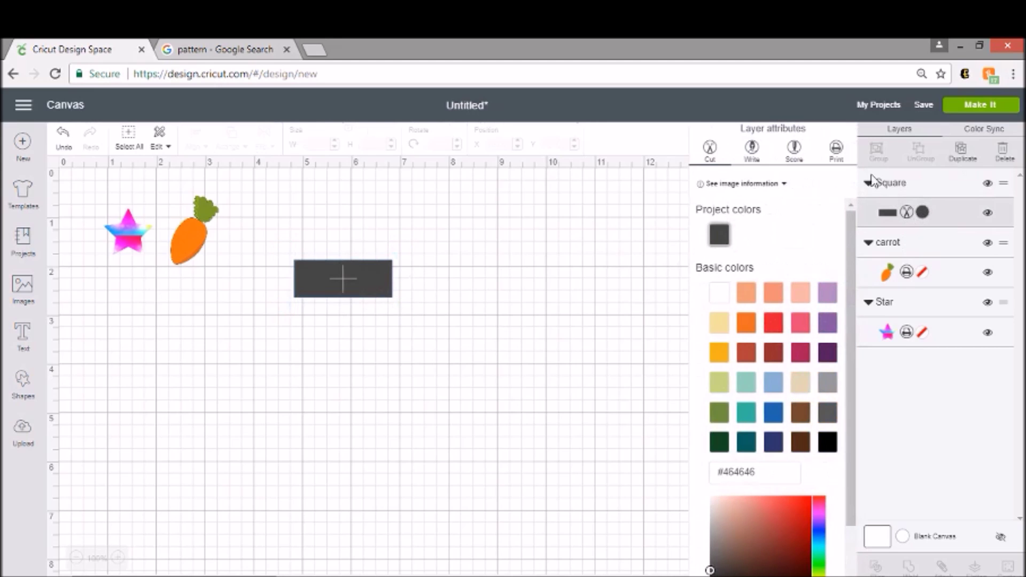
left_click(835, 150)
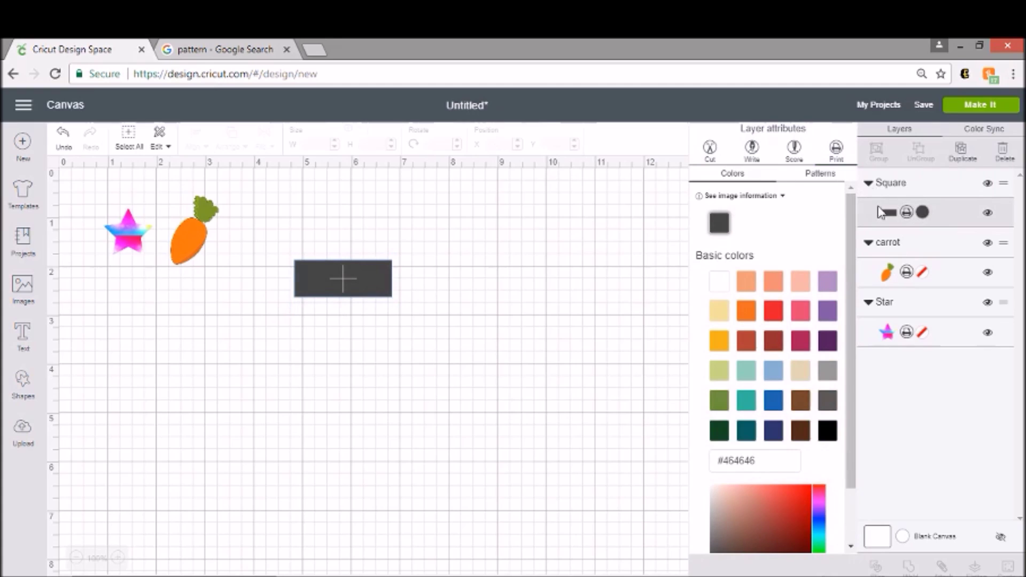
left_click(828, 281)
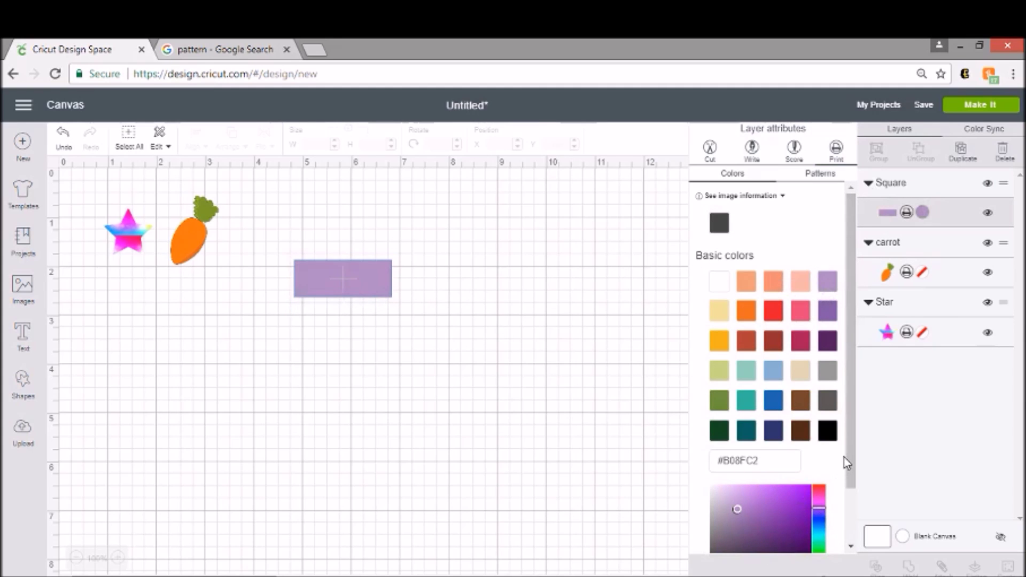
left_click_drag(852, 465, 855, 513)
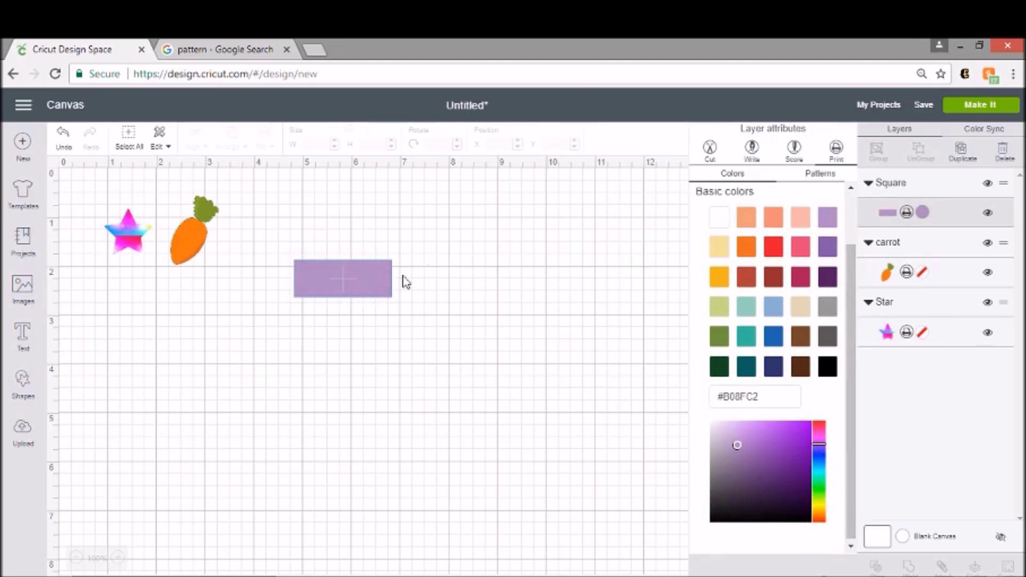
left_click(328, 278)
left_click_drag(329, 278, 305, 233)
left_click(458, 239)
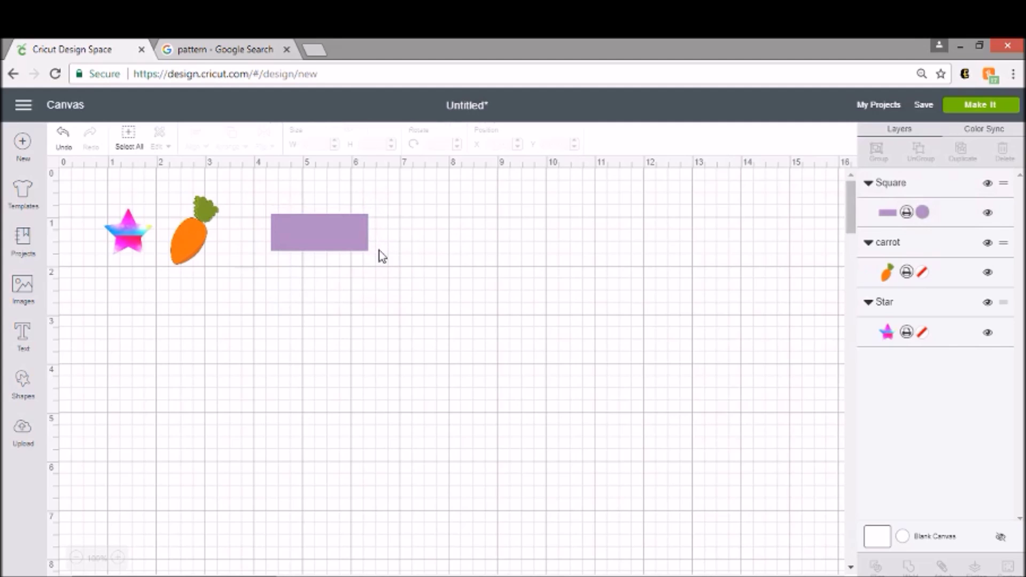
Add the text "To do" and set its layer to Print with a red fill.
left_click(321, 245)
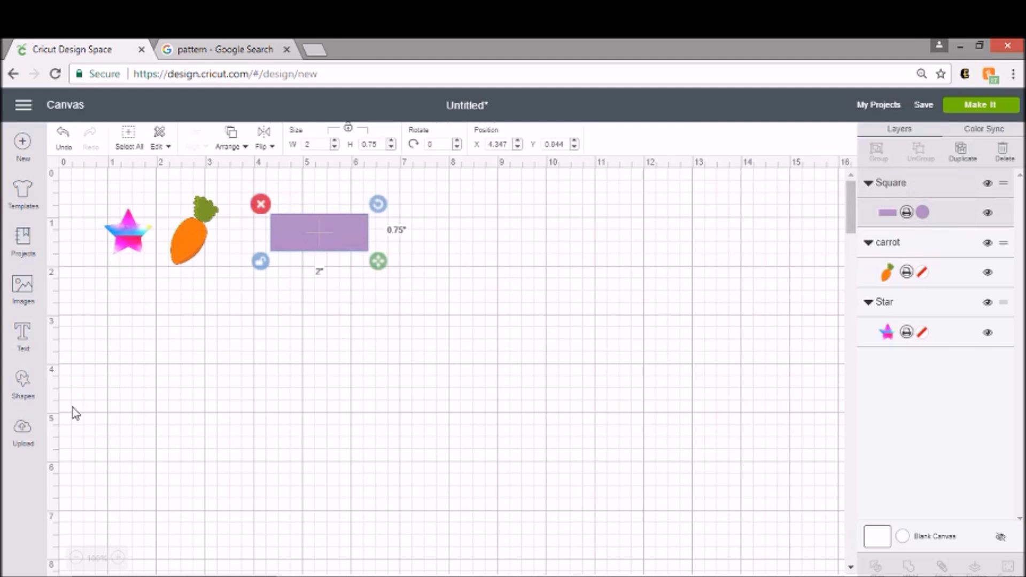
left_click(24, 337)
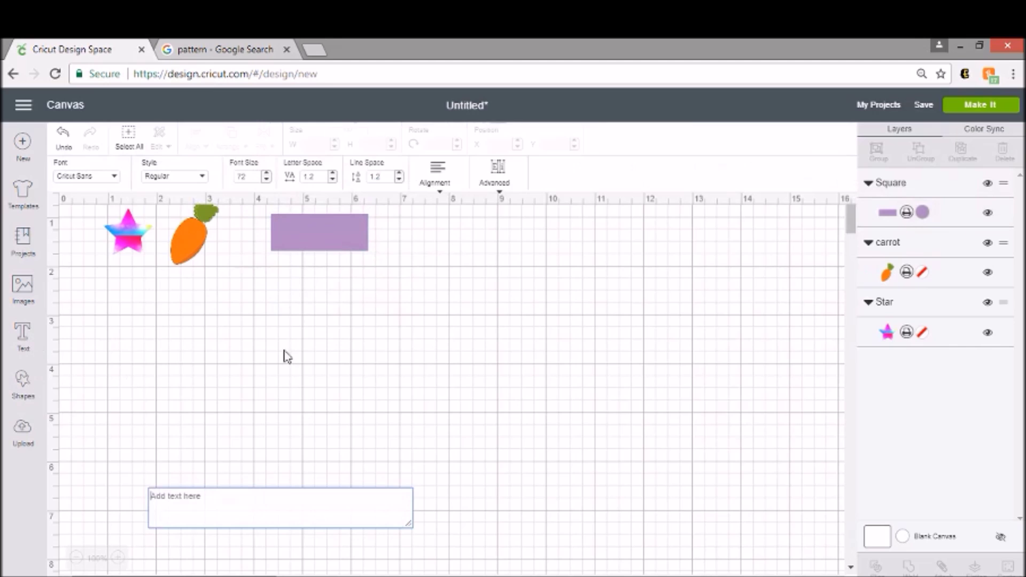
type("To do")
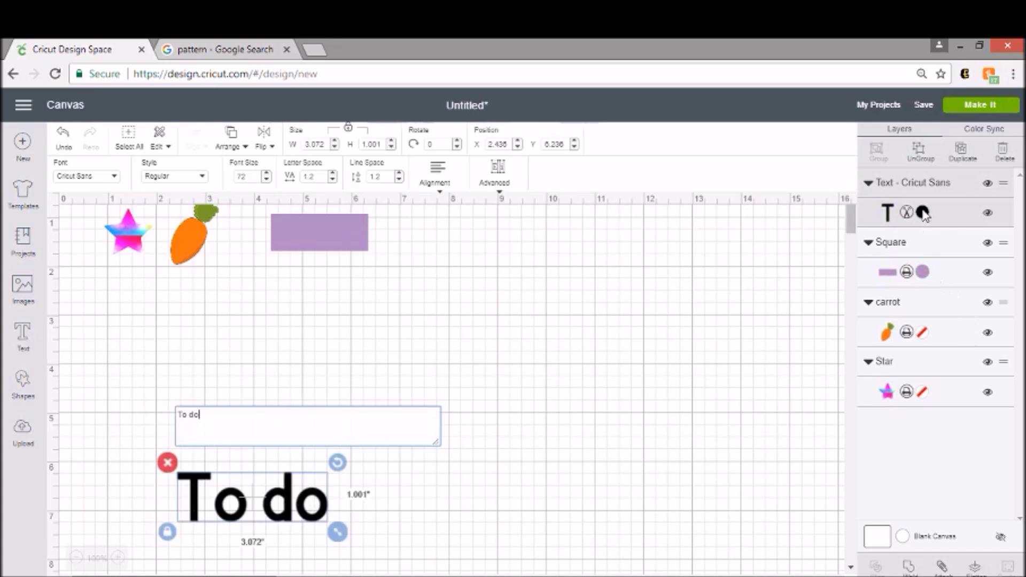
left_click(907, 214)
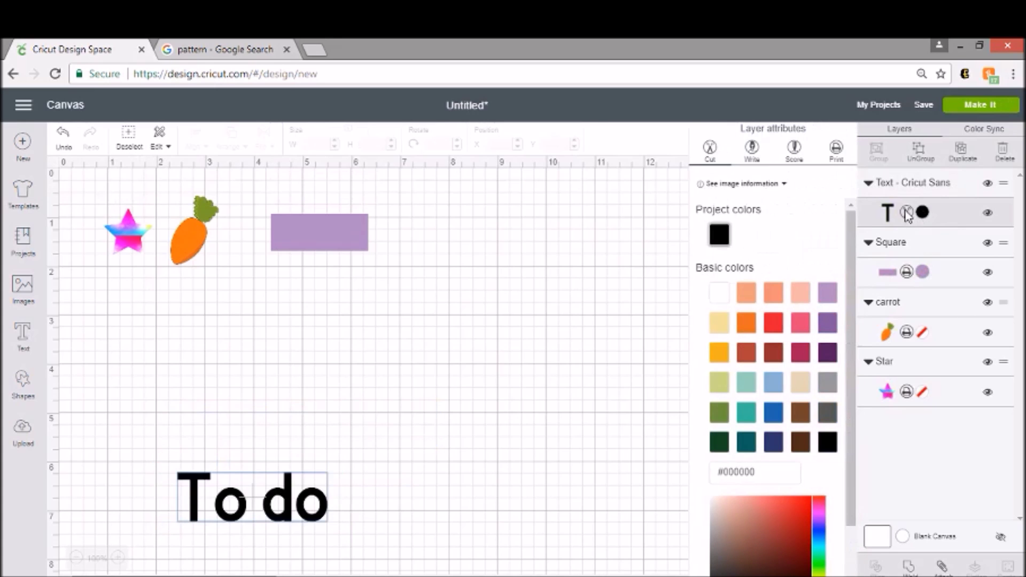
left_click(837, 152)
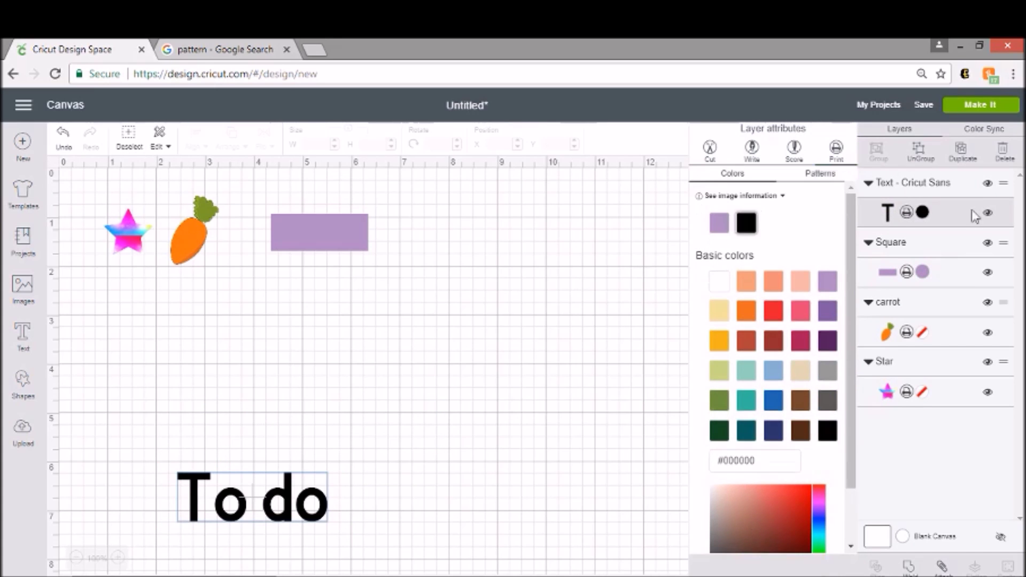
left_click(777, 314)
Shrink the "To do" text to about 1.42 by 0.46 inches and center it on the purple rectangle.
left_click_drag(318, 521, 346, 243)
left_click(396, 241)
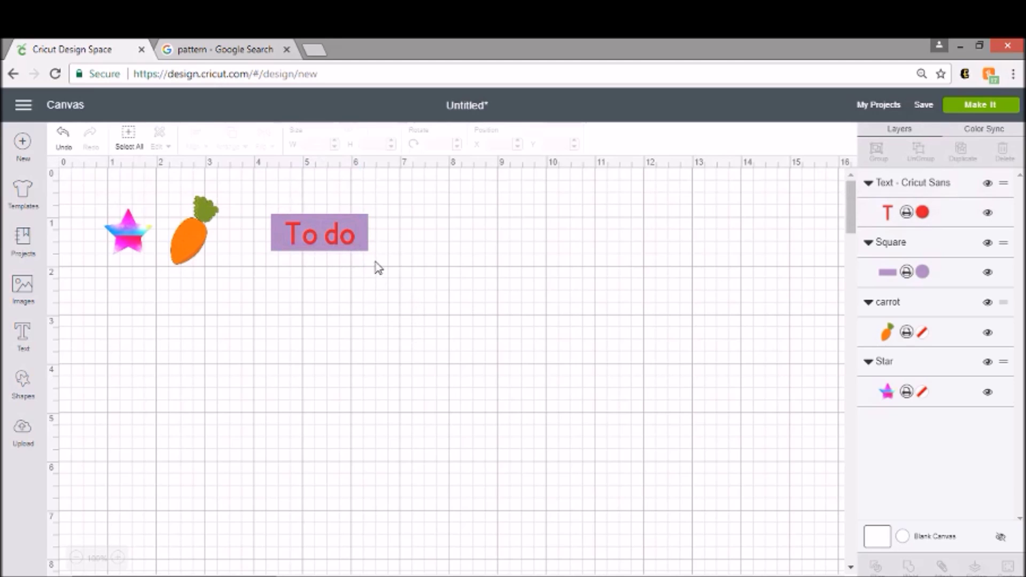
left_click(336, 233)
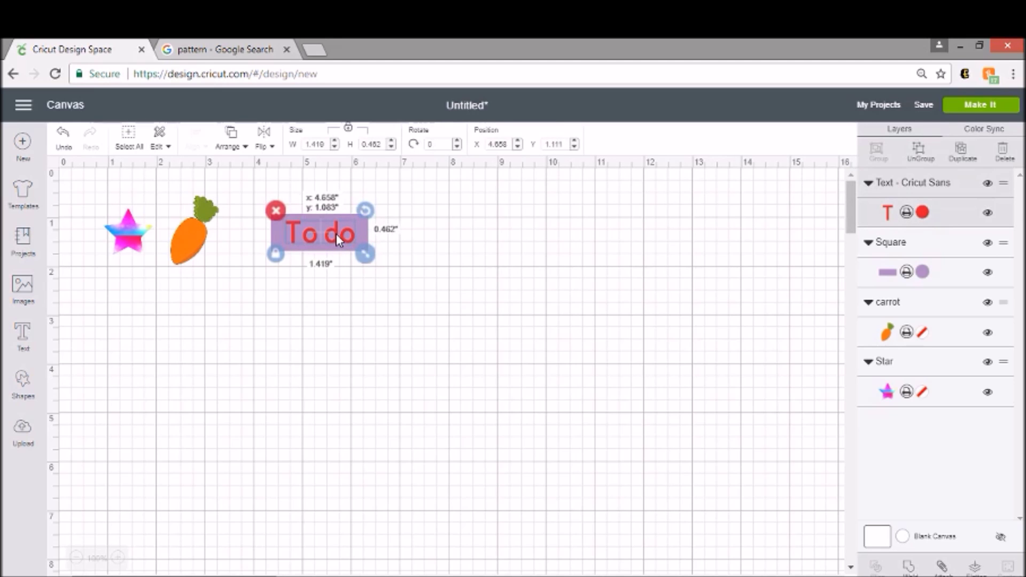
left_click(419, 249)
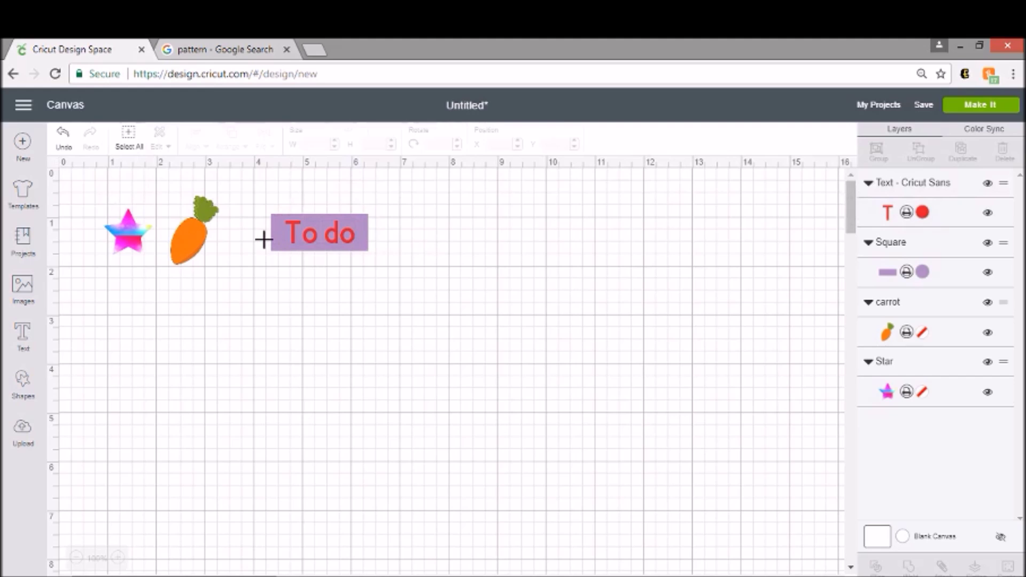
Flatten the "To do" text and the purple rectangle together into one printable layer.
left_click_drag(271, 191, 366, 274)
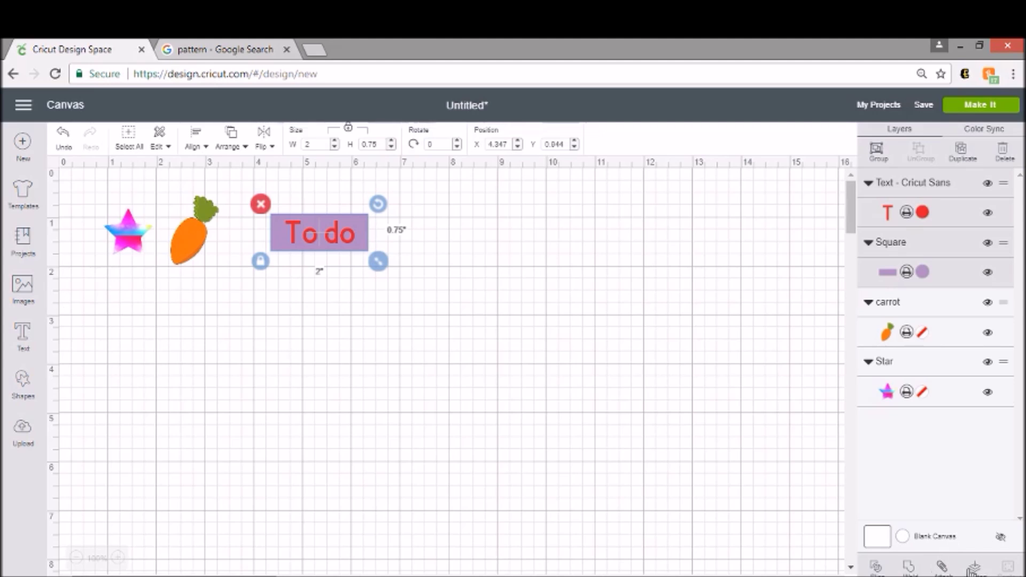
left_click(972, 570)
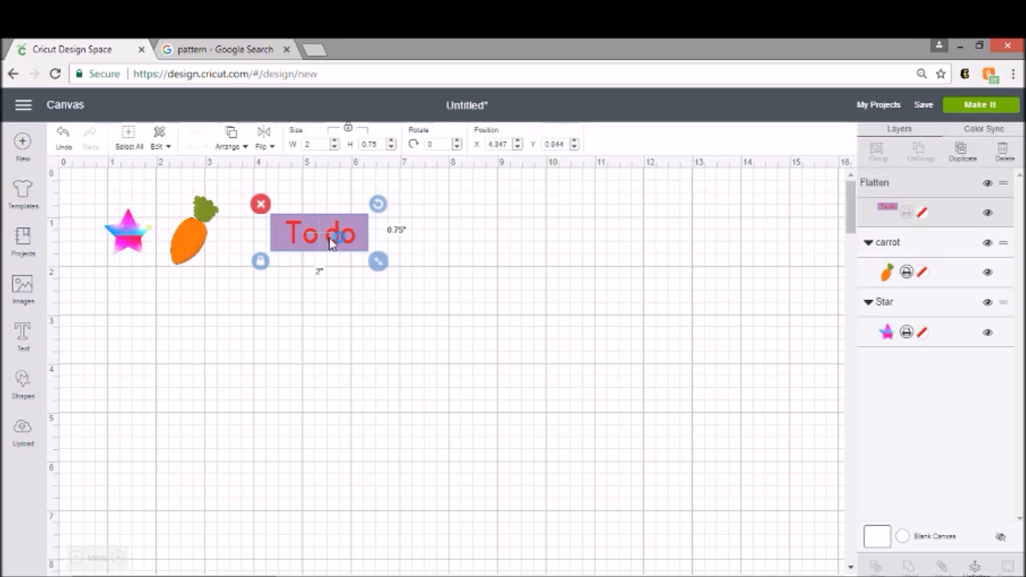
left_click(412, 249)
left_click(316, 243)
left_click(434, 280)
Space out the designs by moving the carrot and star slightly right and the "To do" label slightly left.
left_click_drag(184, 256, 203, 241)
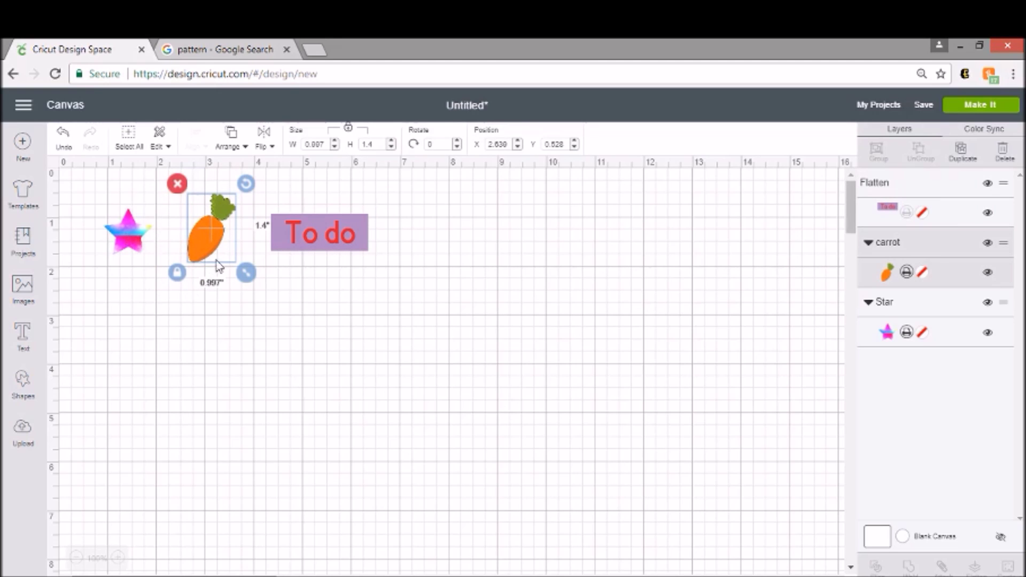
left_click_drag(123, 241, 130, 241)
left_click_drag(316, 250, 303, 249)
left_click(251, 319)
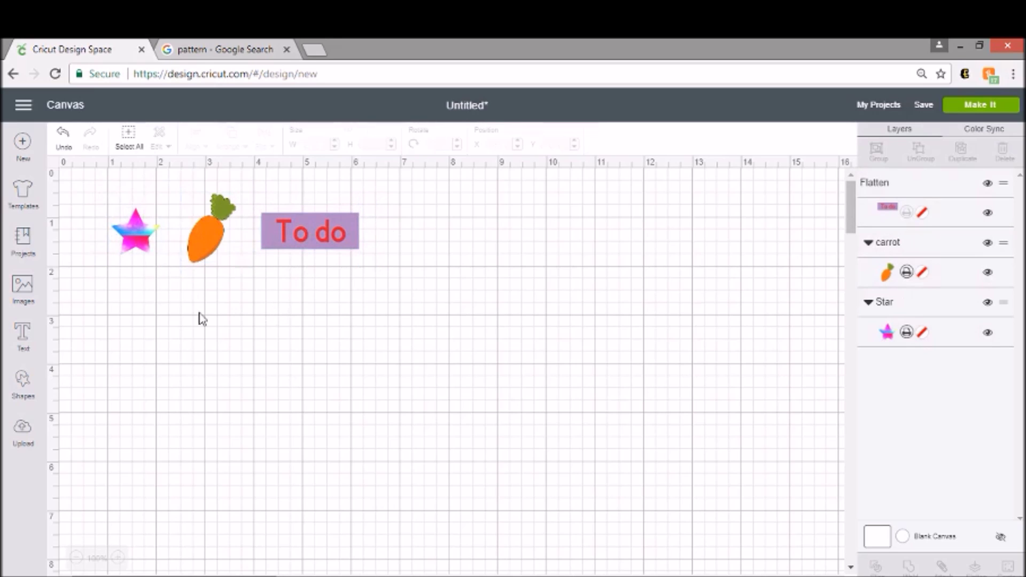
Add a square shape below the "To do" label and resize it to about 2.92 by 2.92 inches.
left_click(31, 395)
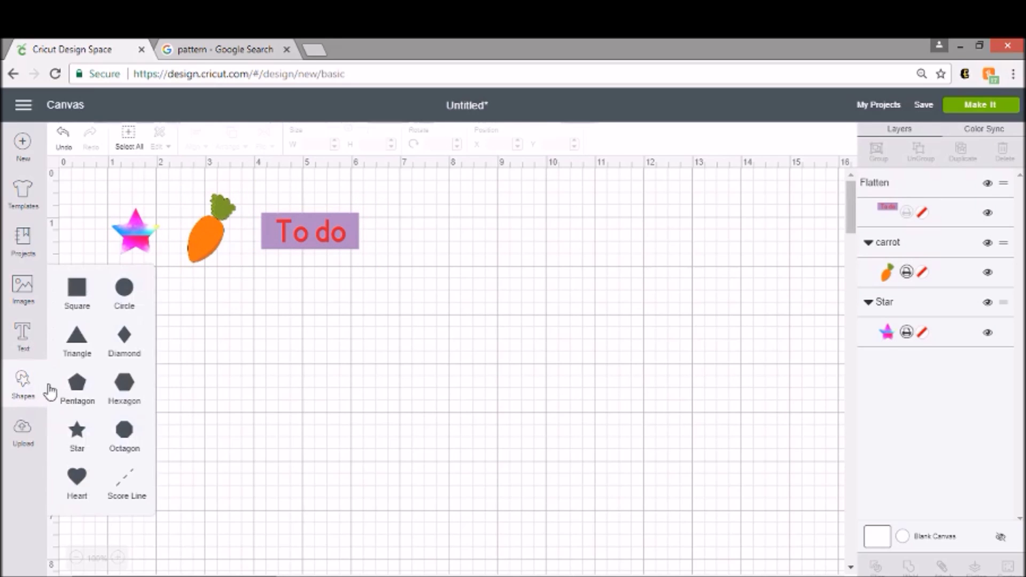
left_click(88, 289)
left_click_drag(184, 290, 350, 342)
left_click_drag(397, 434, 387, 425)
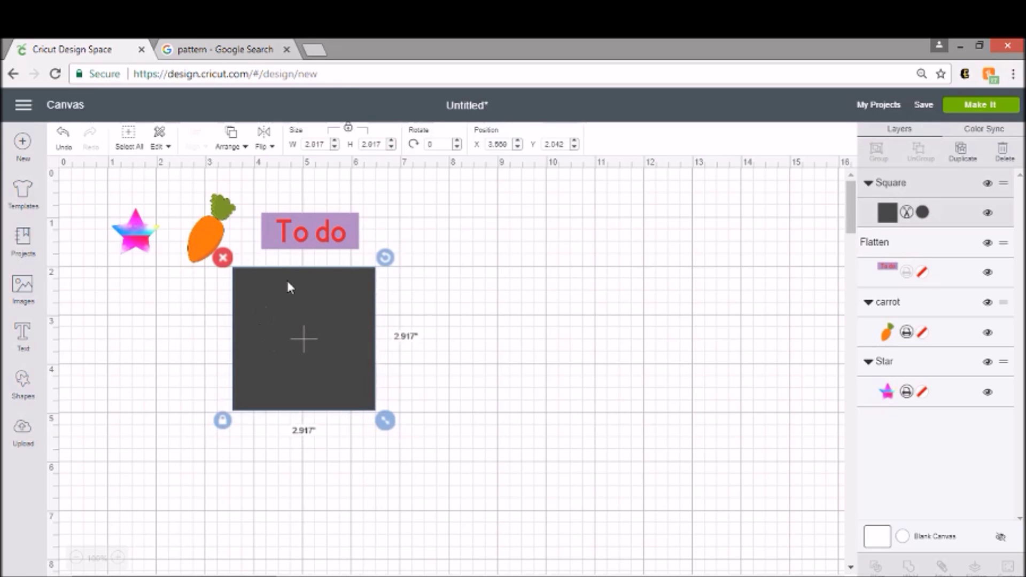
Unlock the square's proportions and make it a tall rectangle 2 inches wide and about 4.42 inches high.
left_click(221, 422)
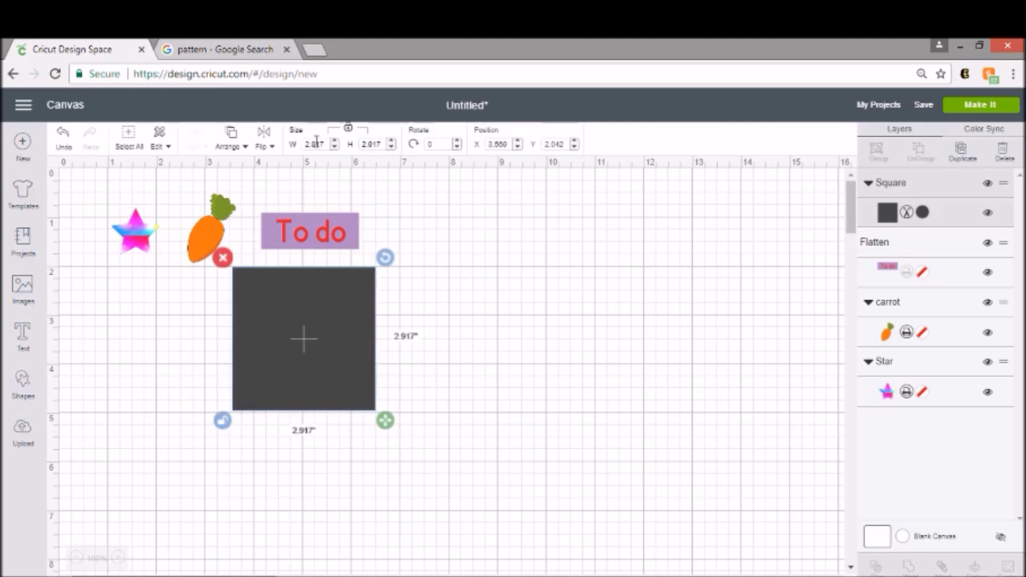
left_click_drag(323, 143, 292, 144)
type("2")
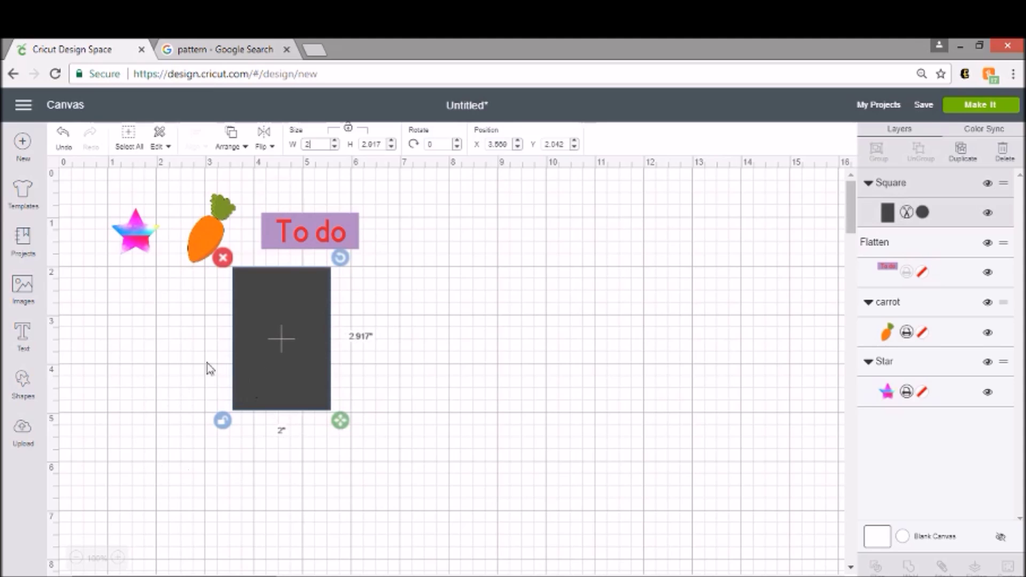
left_click_drag(340, 421, 342, 499)
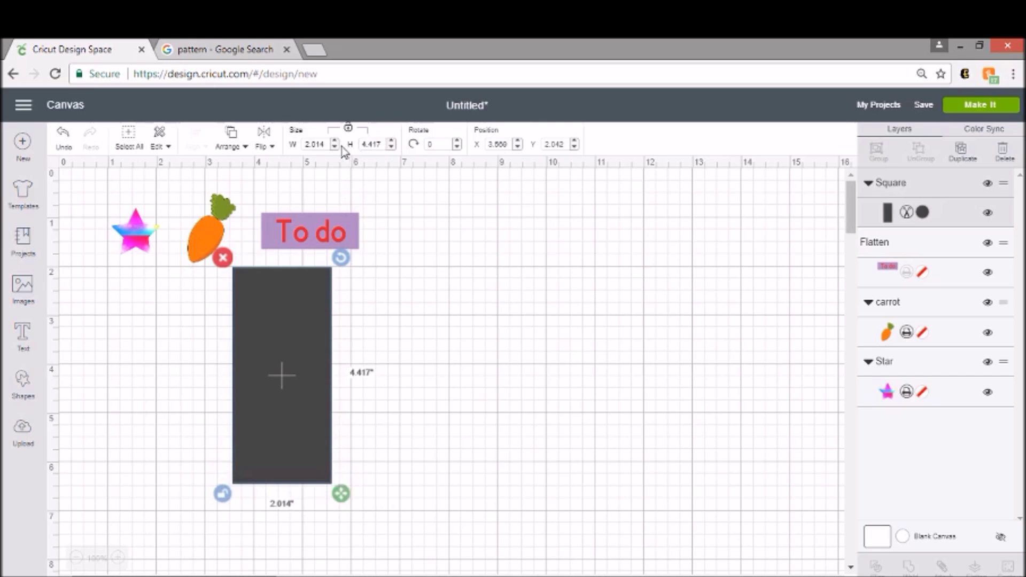
left_click(328, 146)
key("Return")
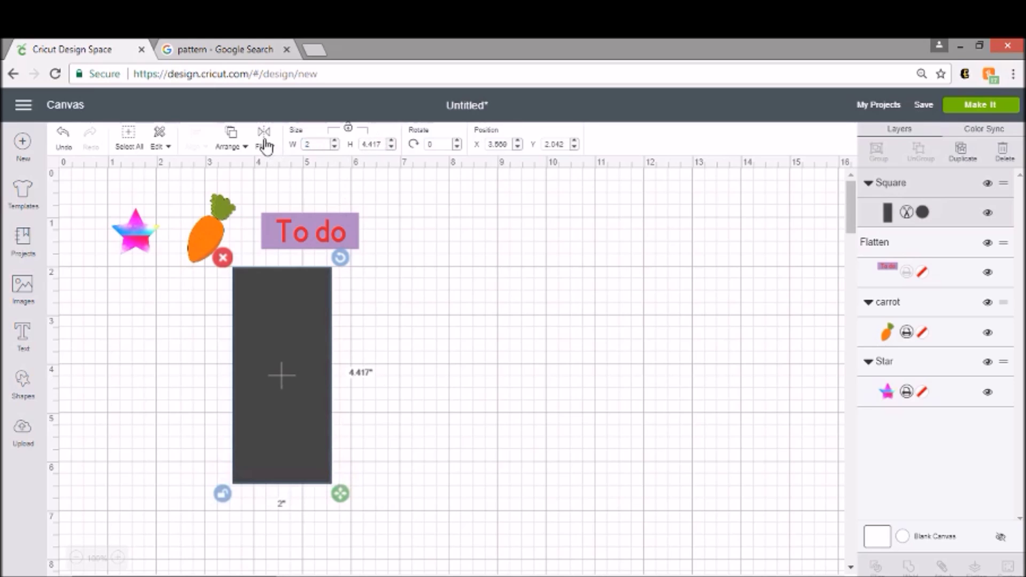
Align the dark rectangle directly beneath the "To do" label, matching its side edges.
left_click_drag(284, 326, 313, 330)
left_click(399, 319)
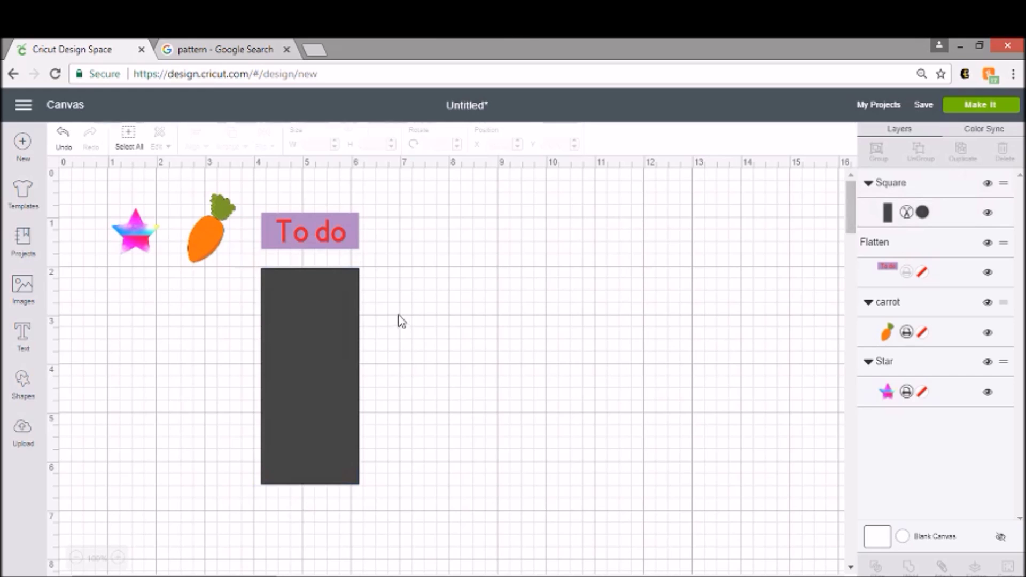
left_click(317, 337)
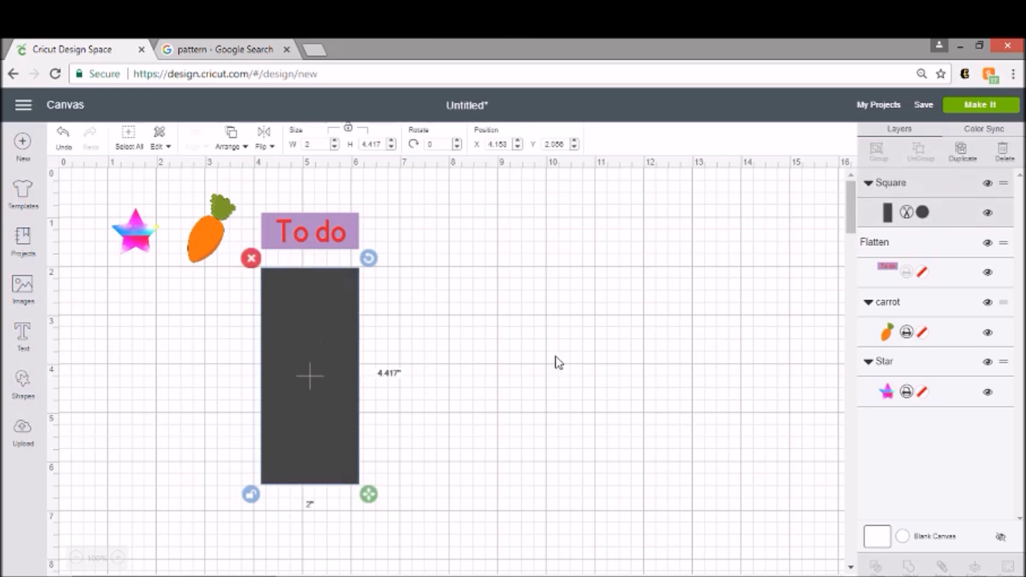
Switch to the Google Images pattern results and open the preview of the blue and pink Bubbles Pattern image.
left_click(224, 53)
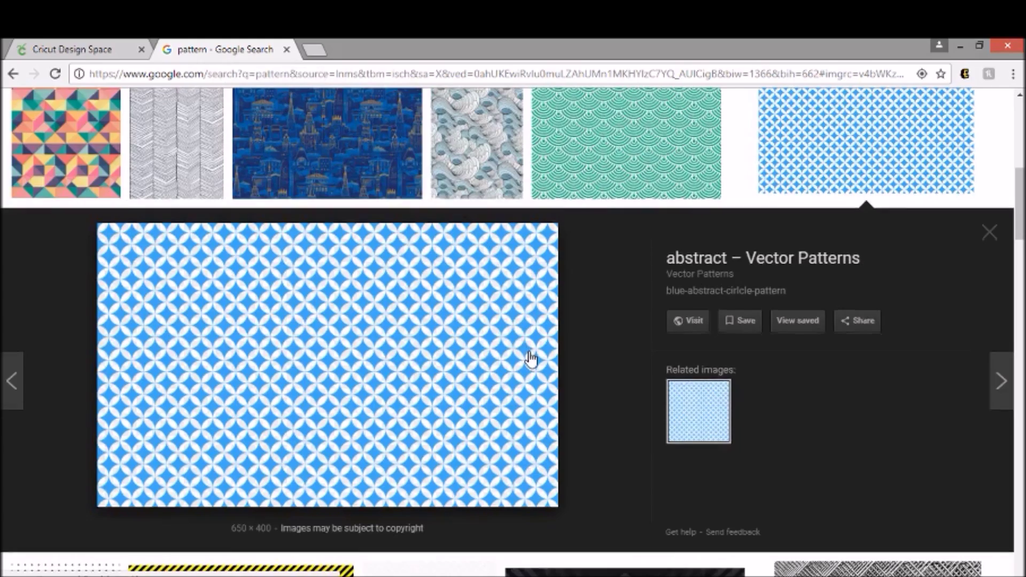
scroll(531, 359, "down", 6)
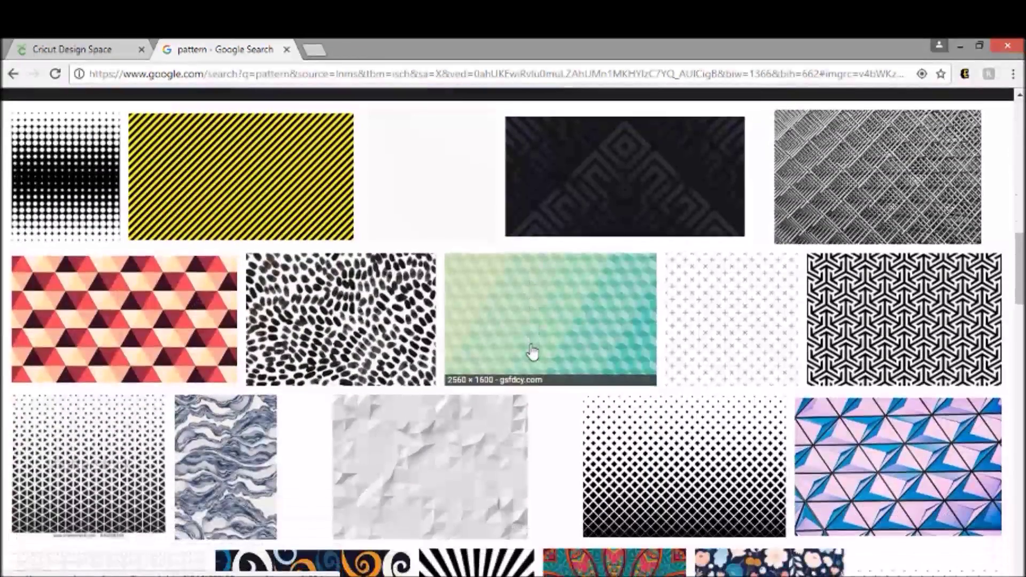
scroll(591, 302, "down", 5)
scroll(466, 321, "down", 7)
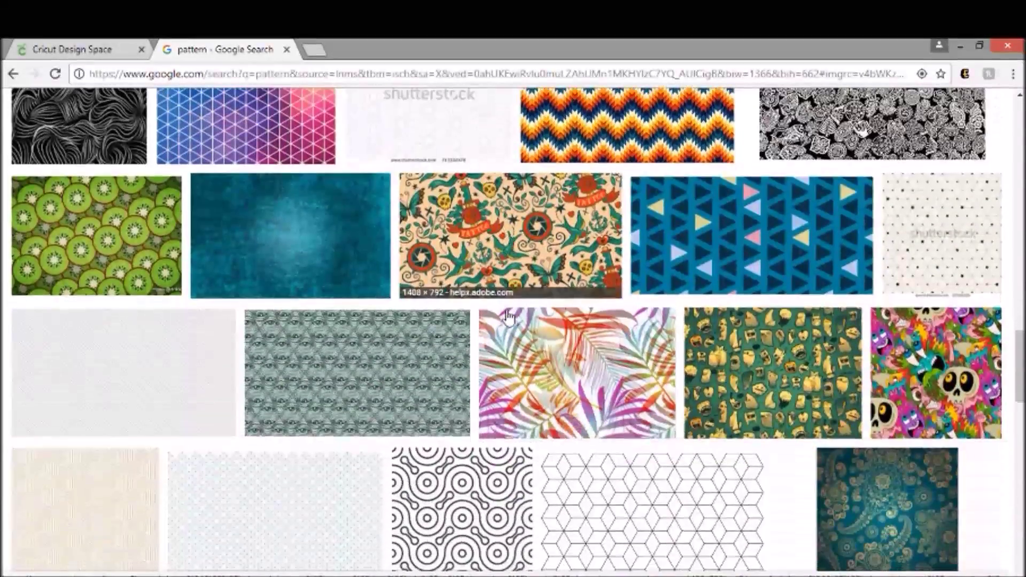
scroll(821, 347, "down", 3)
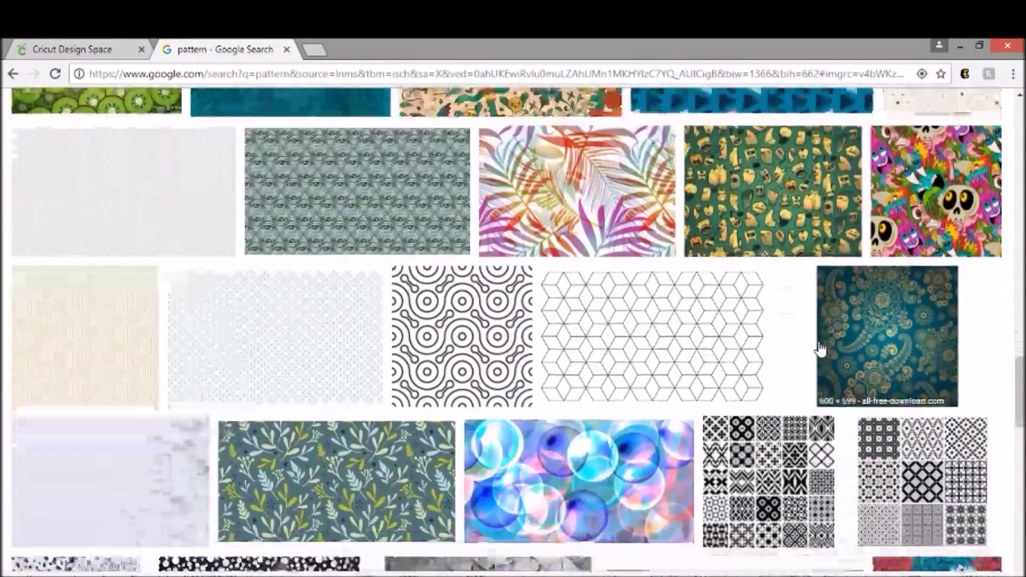
scroll(820, 349, "down", 2)
left_click(635, 356)
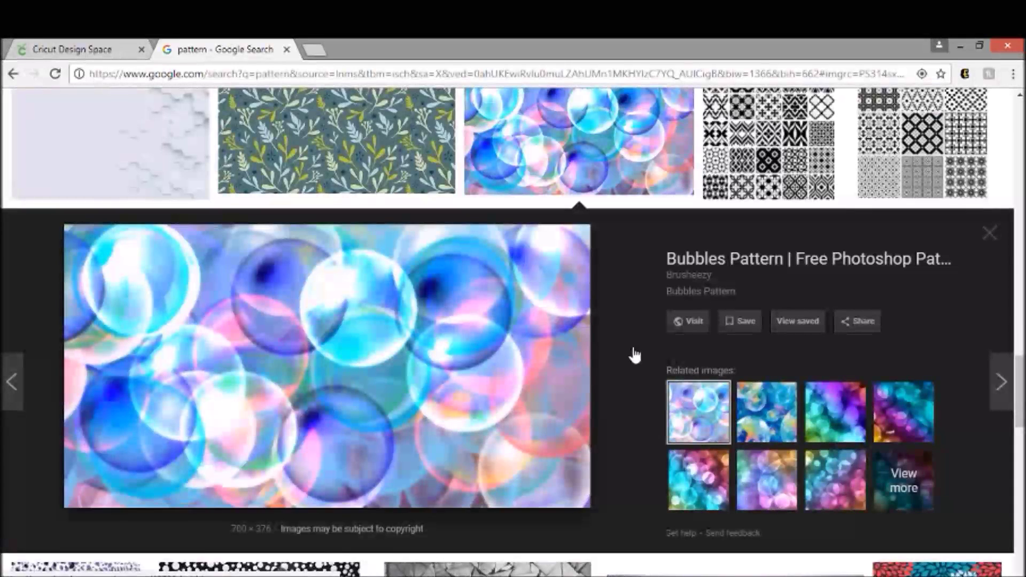
Save the bubbles pattern image to the computer as "bubble".
right_click(302, 304)
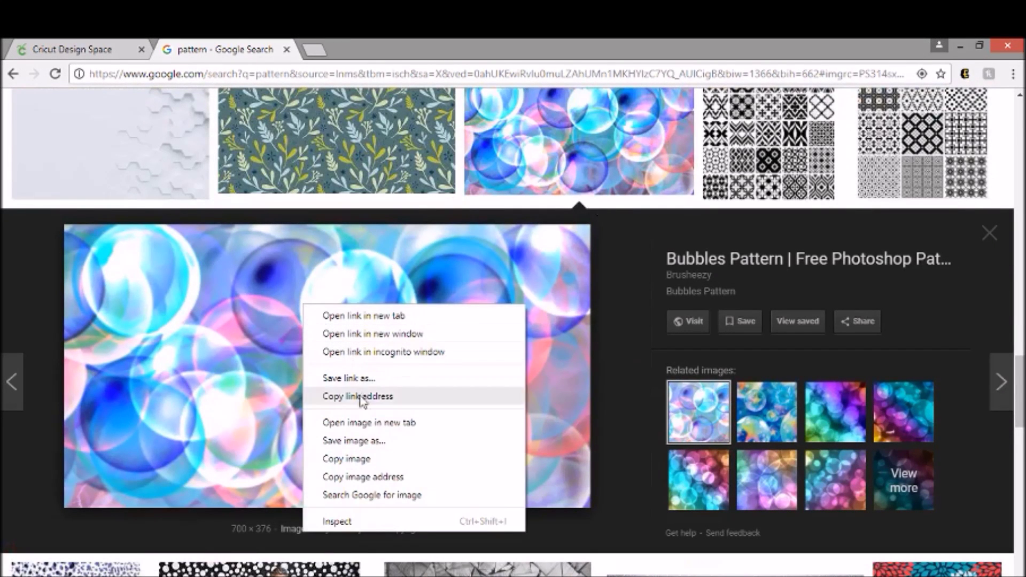
left_click(369, 441)
type("bubble")
key("Return")
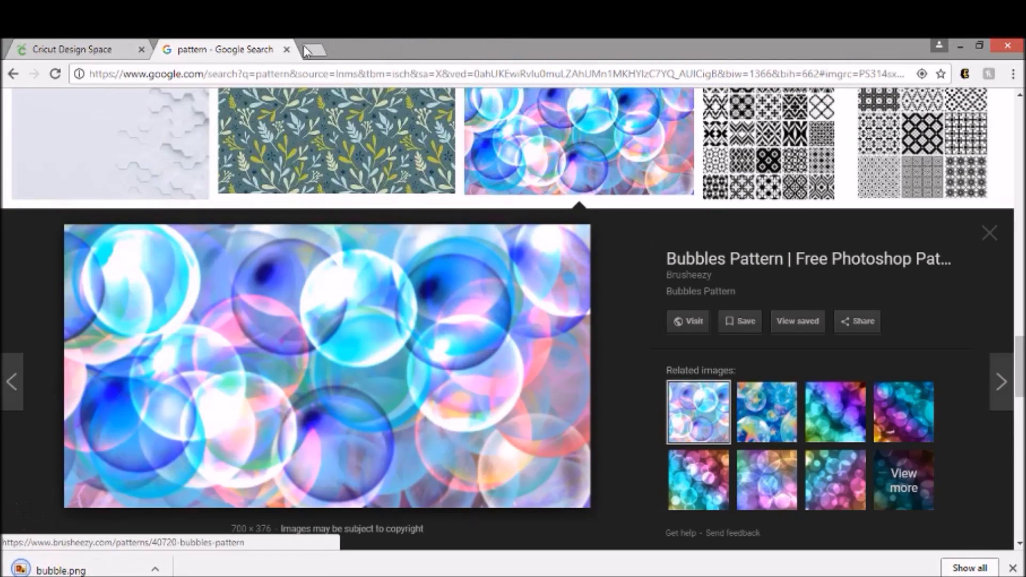
Switch back to Cricut Design Space, upload the bubble image as a pattern fill, save it and return to the canvas.
left_click(104, 50)
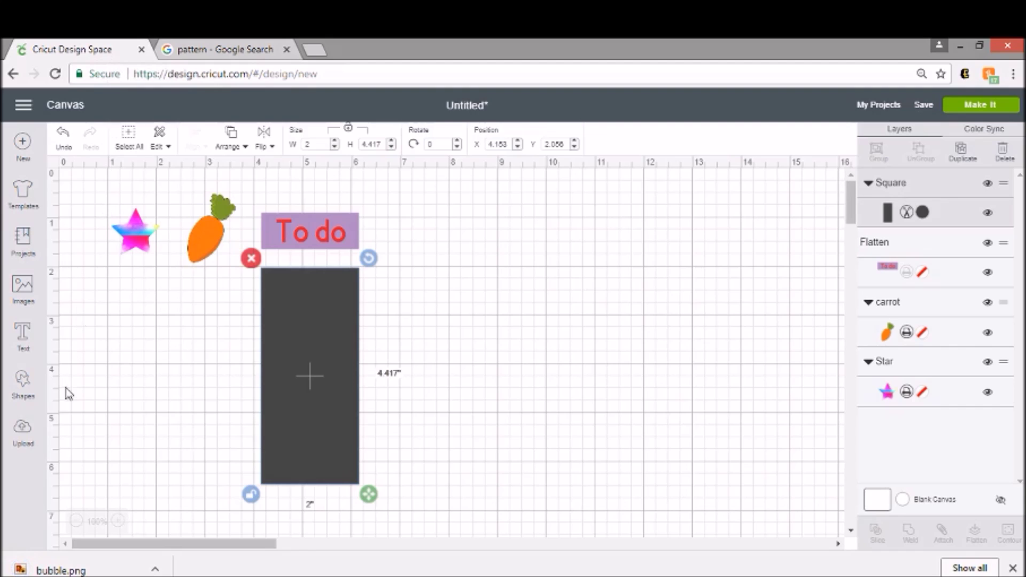
left_click(28, 446)
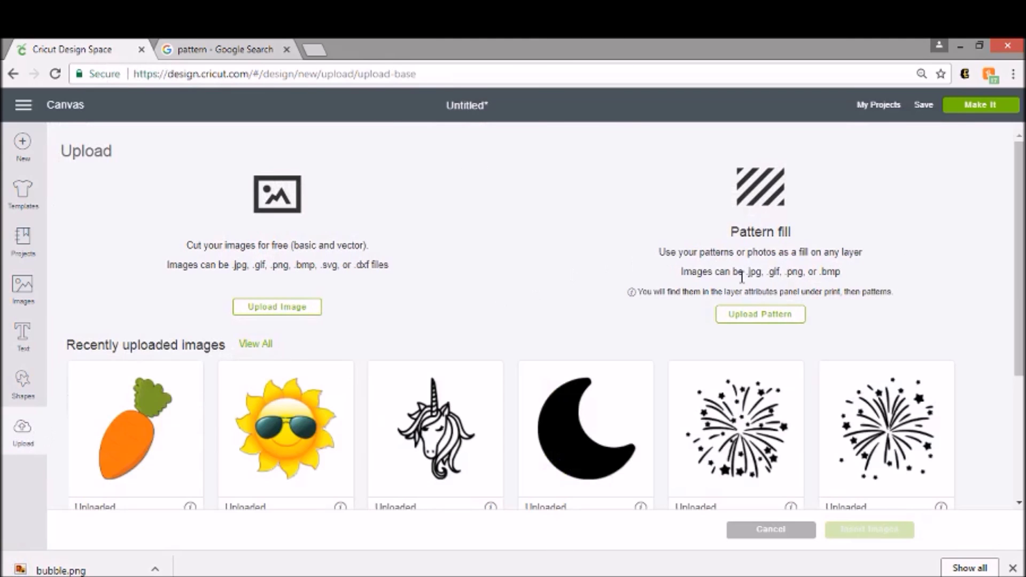
left_click(775, 322)
left_click(552, 323)
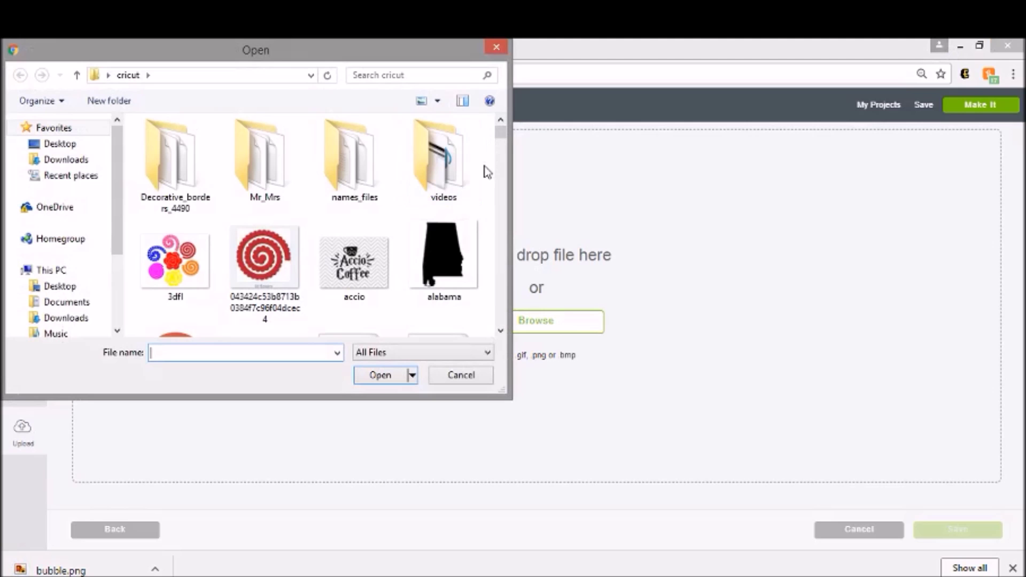
scroll(484, 182, "down", 6)
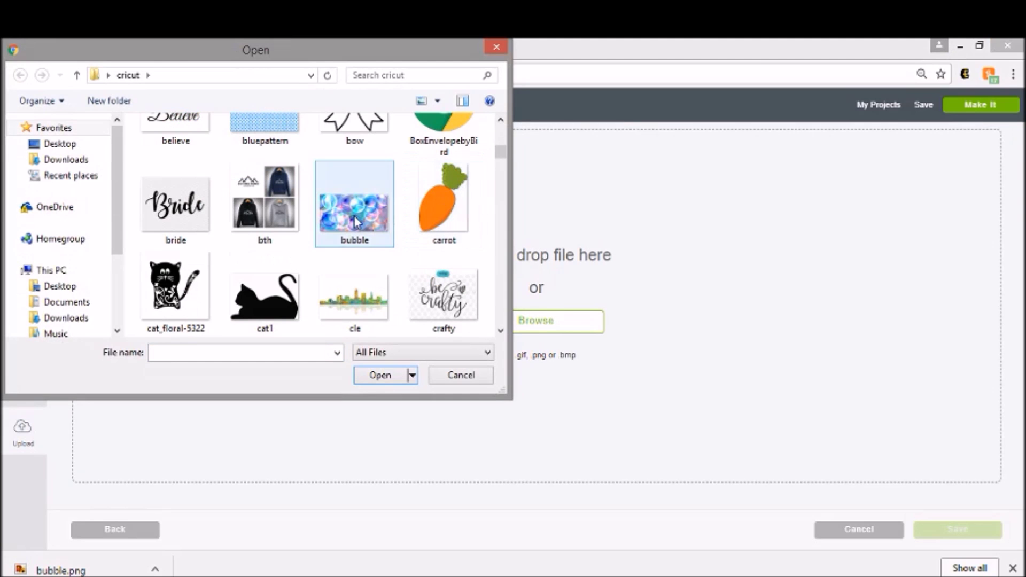
double_click(354, 216)
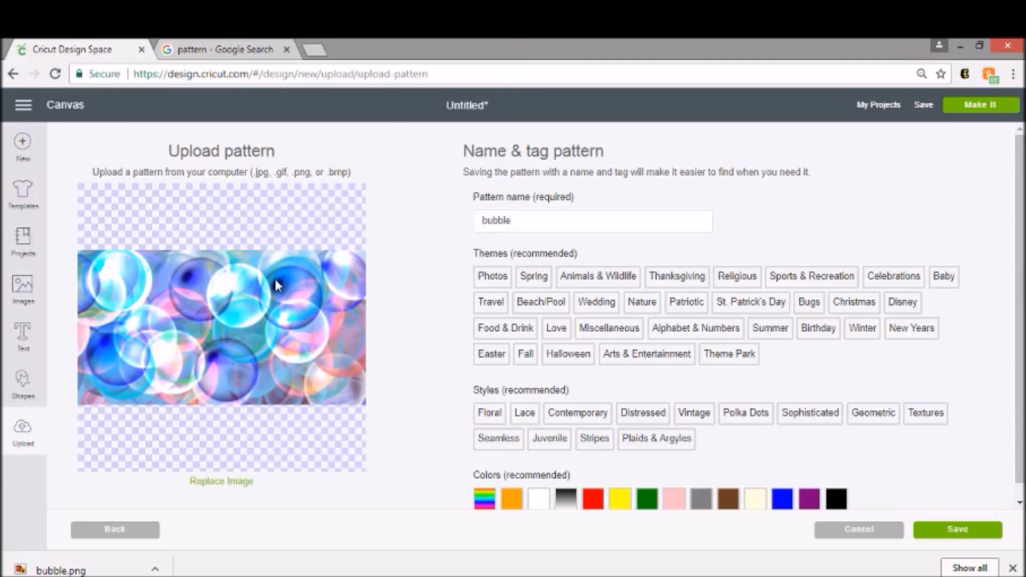
left_click(992, 530)
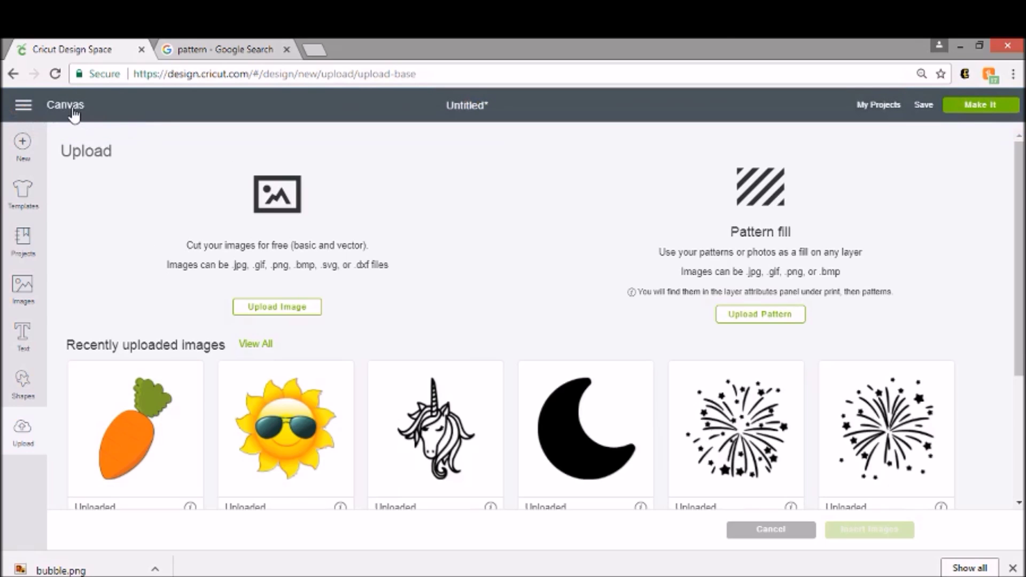
left_click(67, 105)
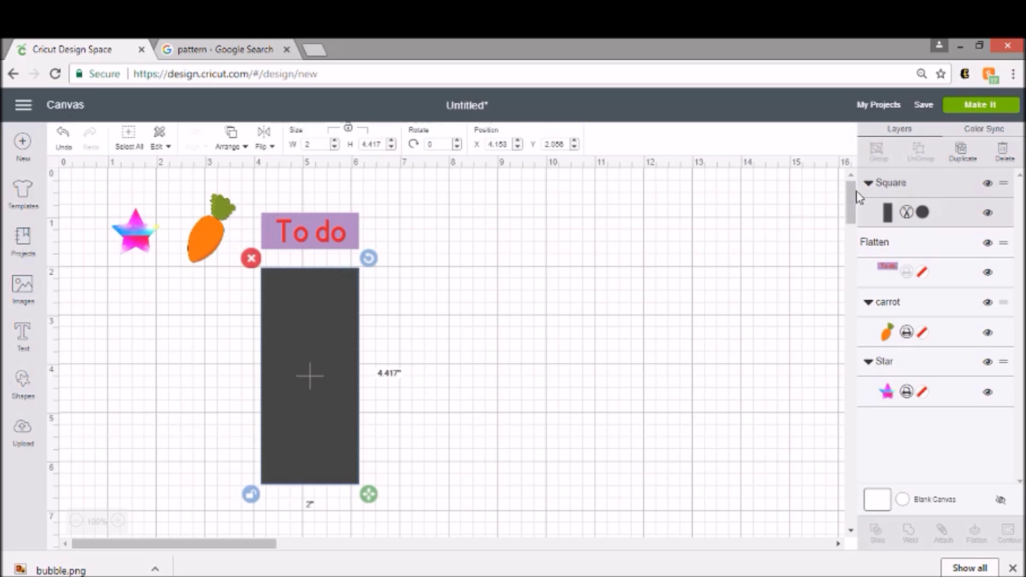
Set the dark rectangle's layer to Print and fill it with the uploaded bubble pattern.
left_click(911, 216)
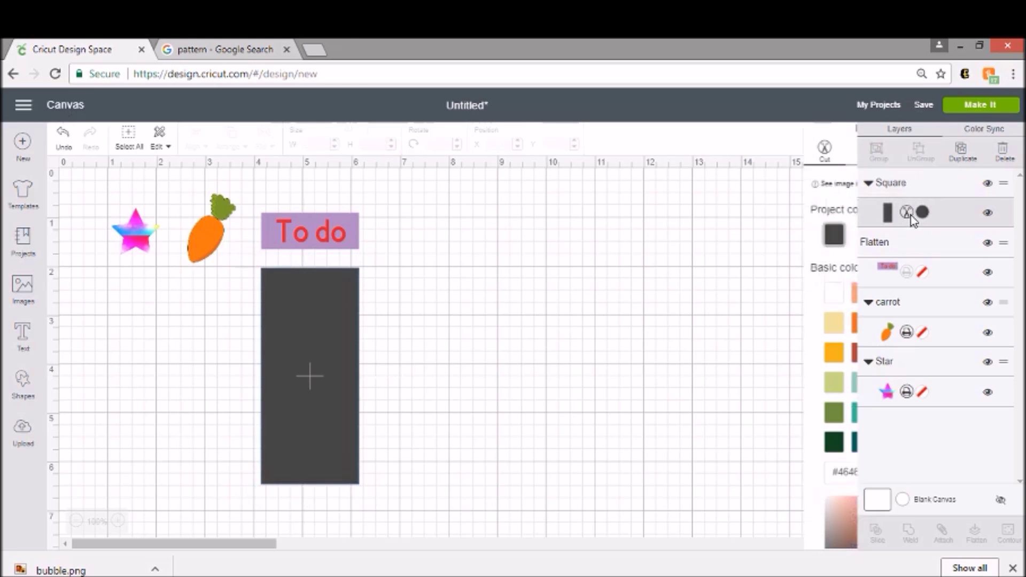
left_click(837, 152)
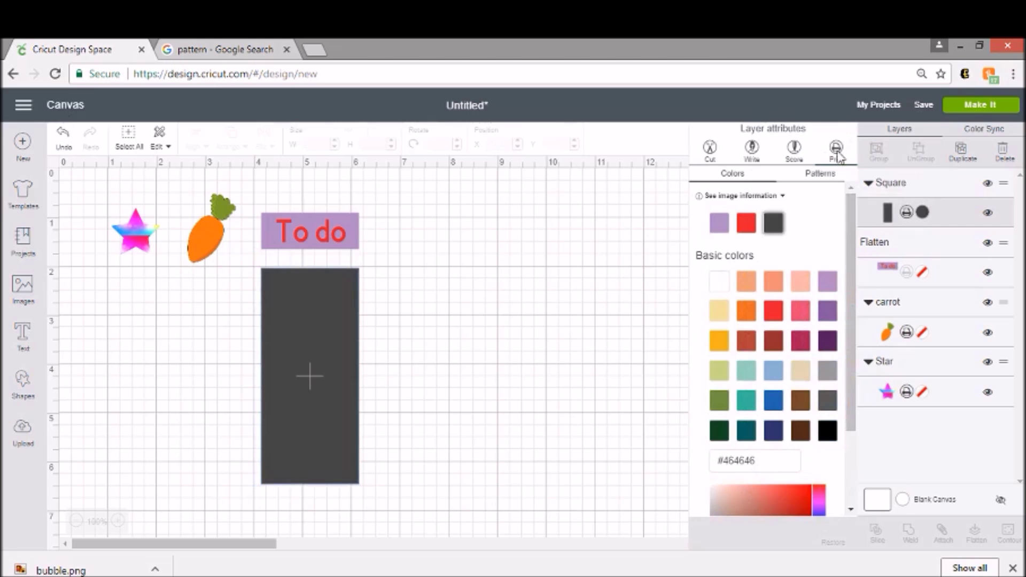
left_click(829, 175)
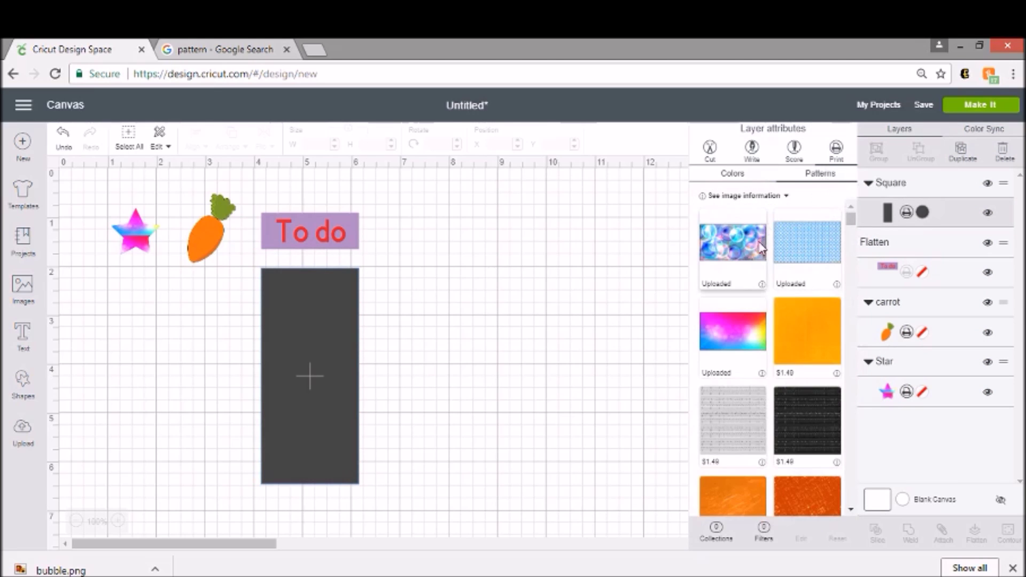
left_click(754, 247)
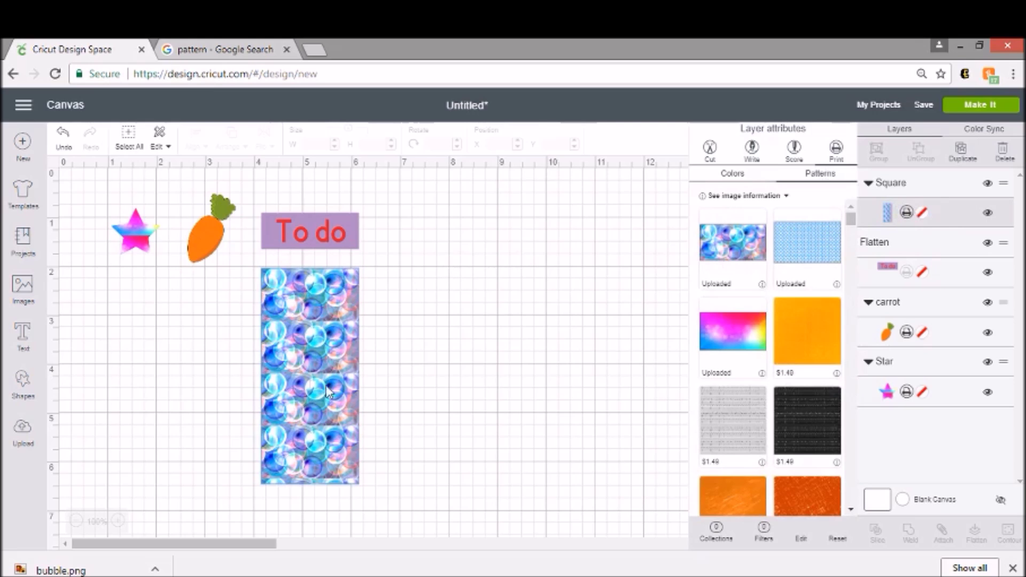
left_click(431, 346)
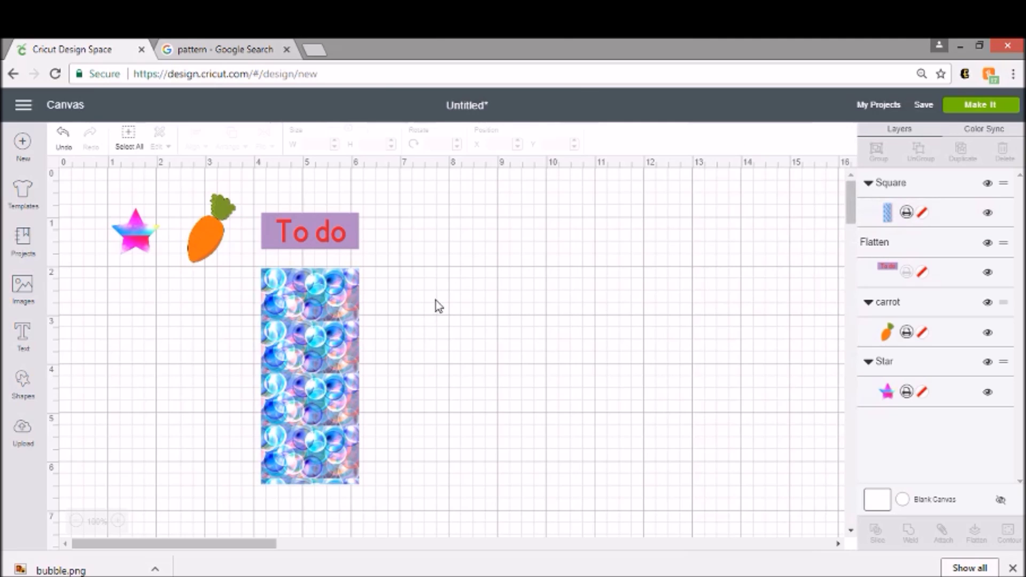
Switch to the Google Images results and search for "floral patter".
left_click(224, 49)
scroll(345, 202, "up", 15)
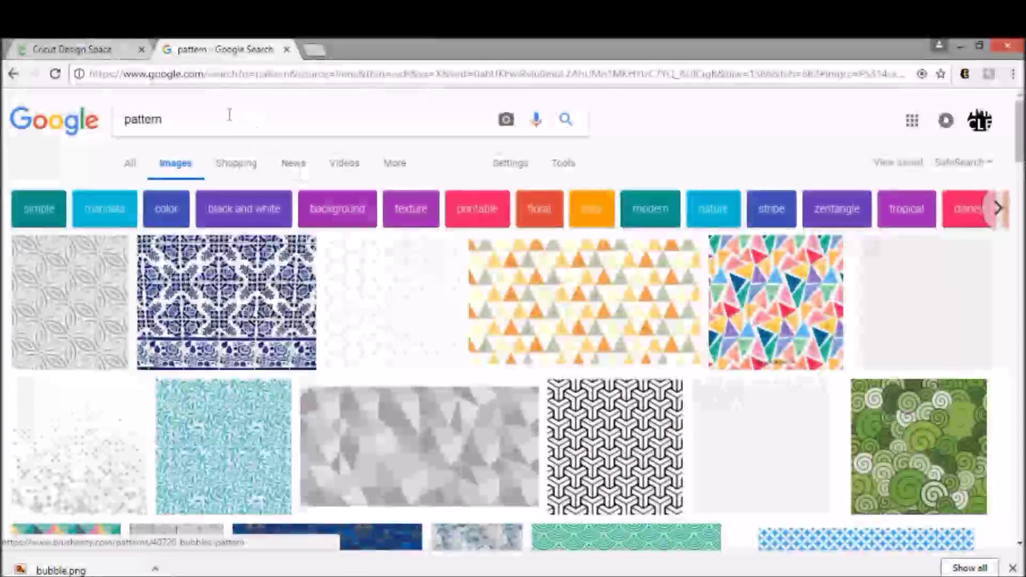
double_click(229, 114)
type("f")
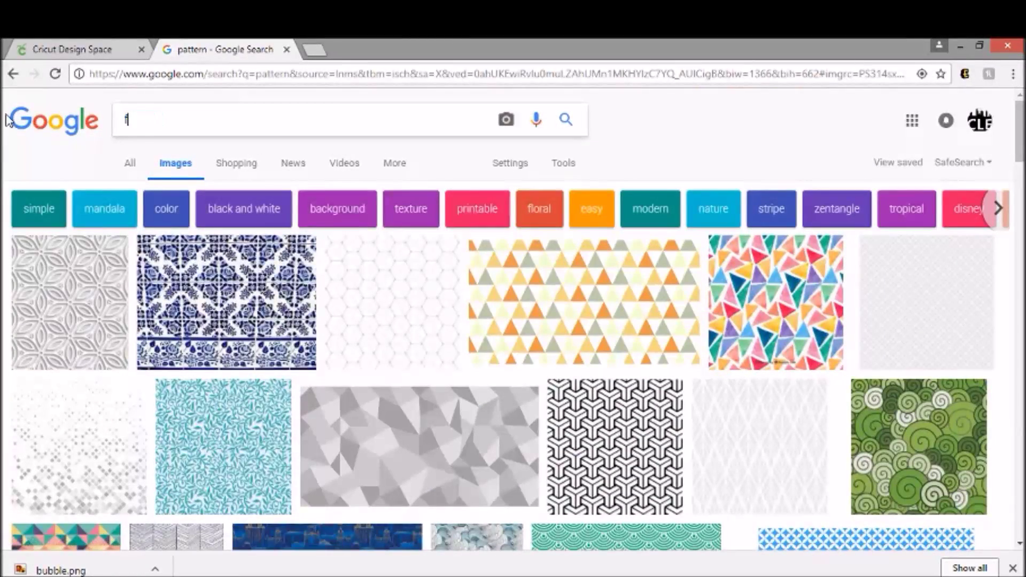
type("loat p")
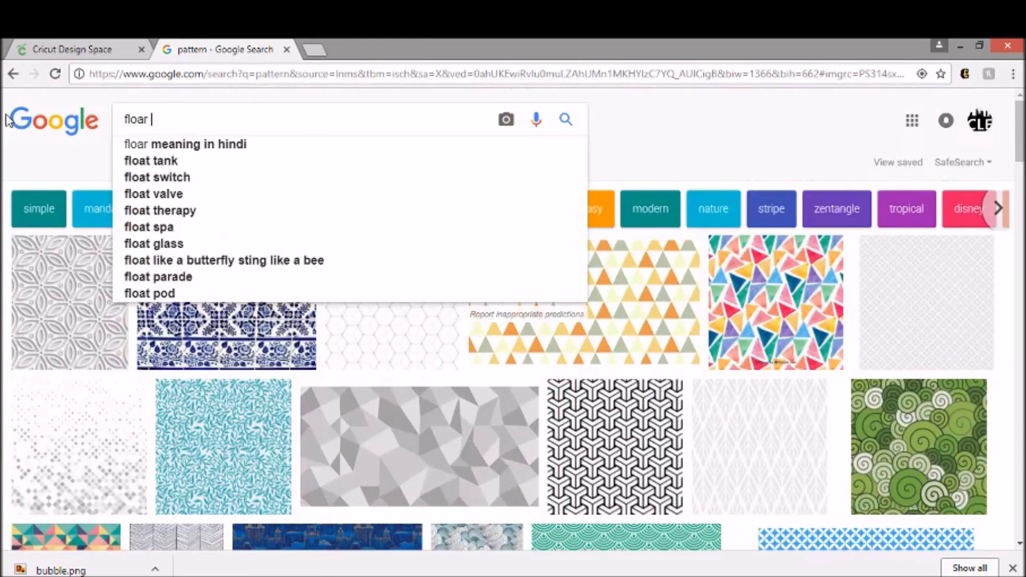
key("BackSpace")
key("BackSpace")
key("BackSpace")
type("r")
key("BackSpace")
key("BackSpace")
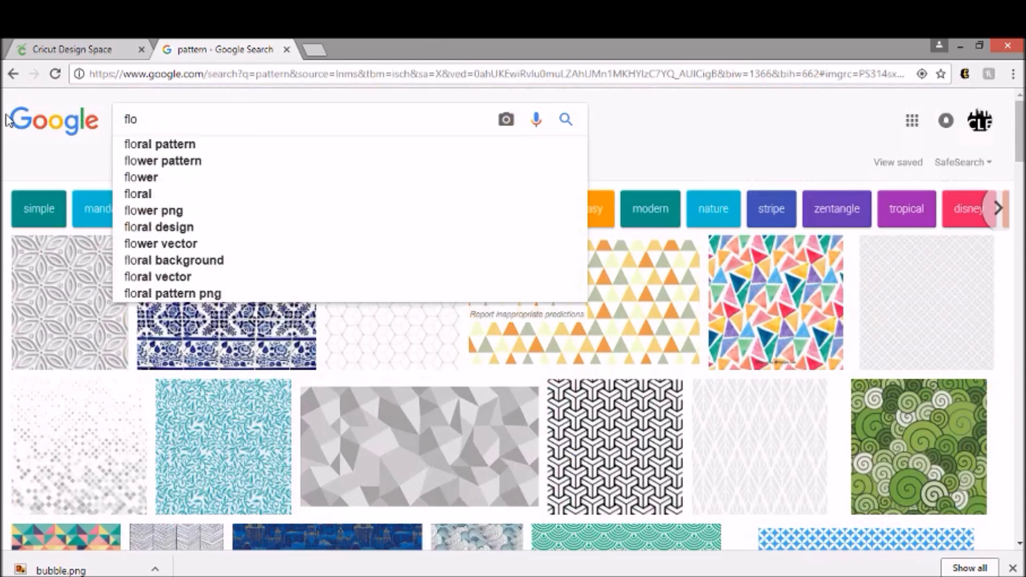
type("ral pa")
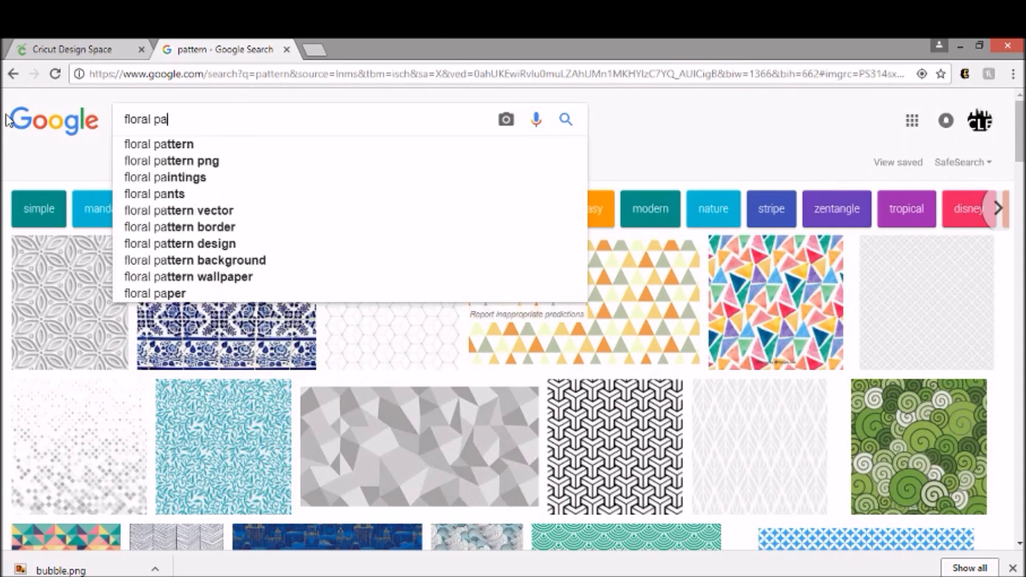
type("tter")
key("Return")
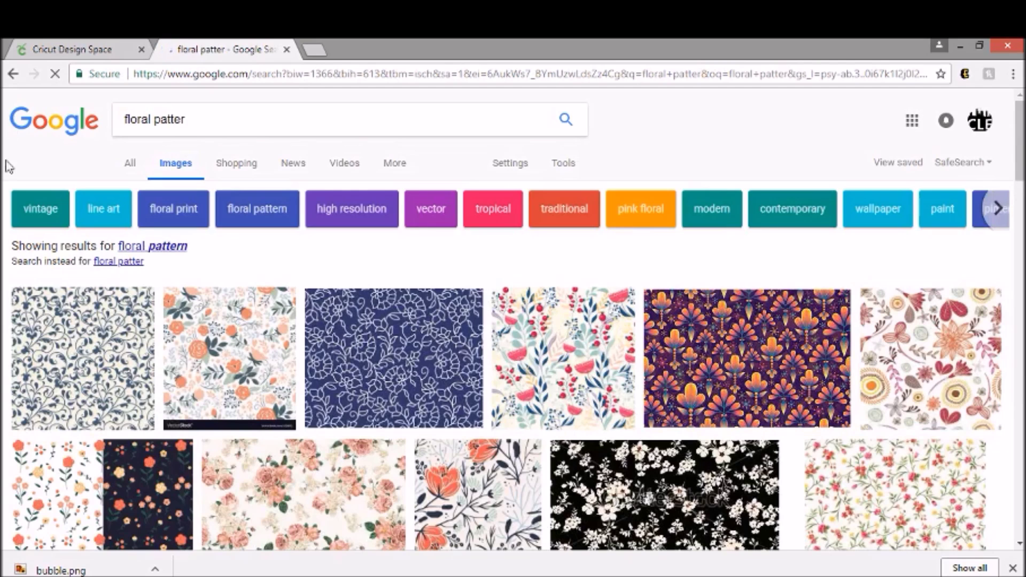
Open the seamless floral pattern with red roses and save the image to the computer as "flowwrrpattern".
scroll(561, 375, "down", 3)
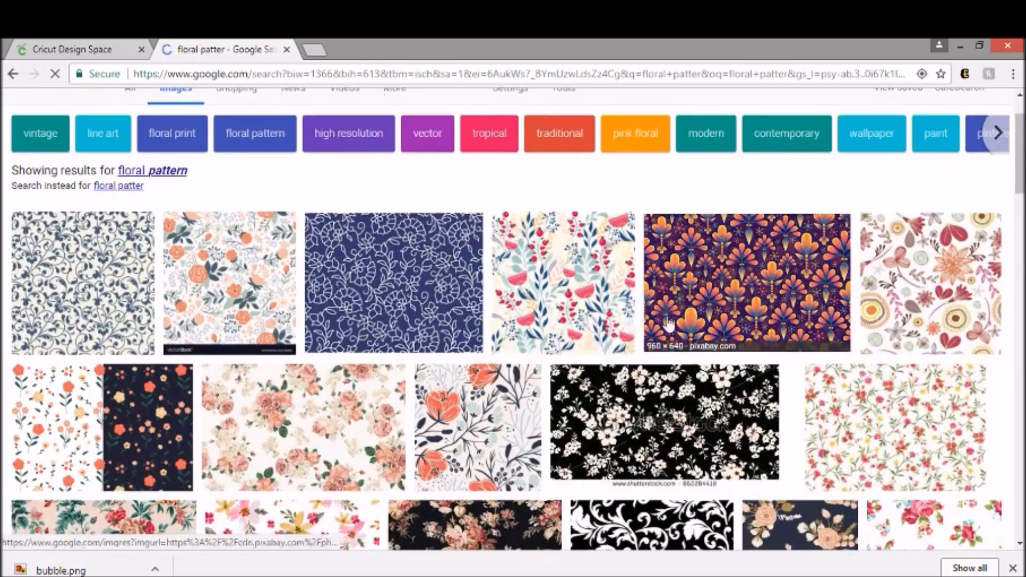
scroll(779, 311, "down", 2)
left_click(951, 390)
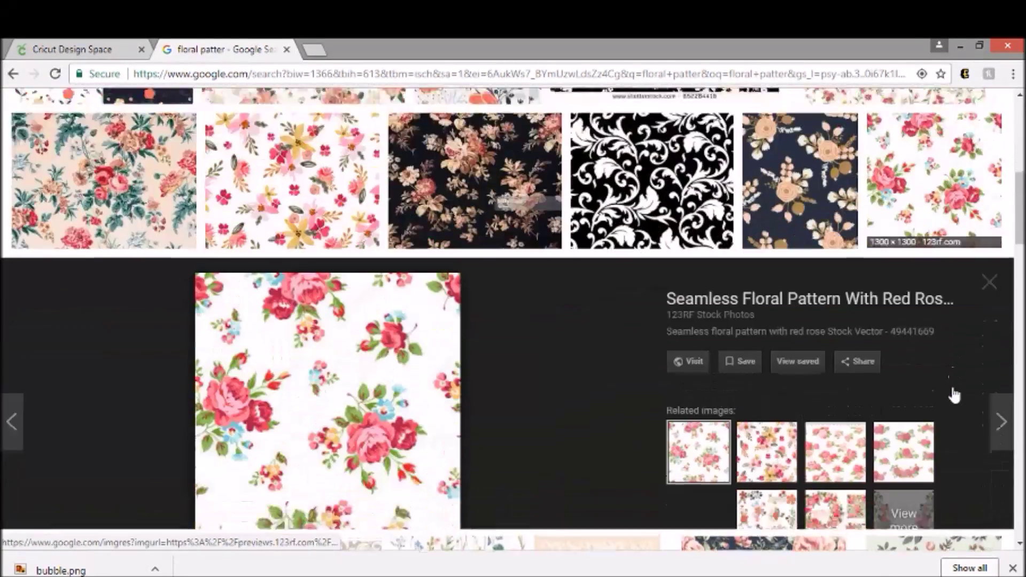
right_click(310, 298)
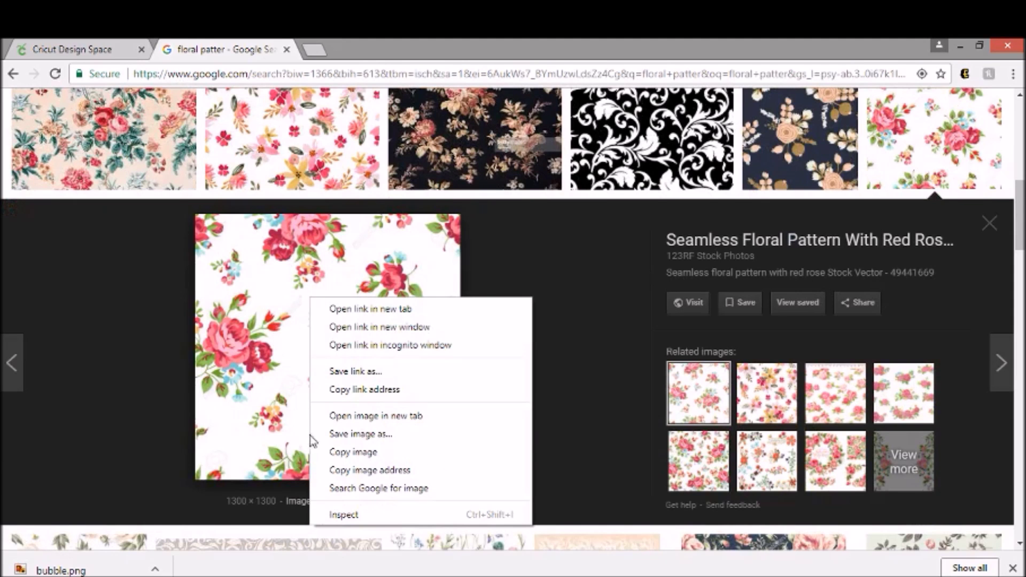
left_click(366, 435)
type("flowwrrpattern")
key("Return")
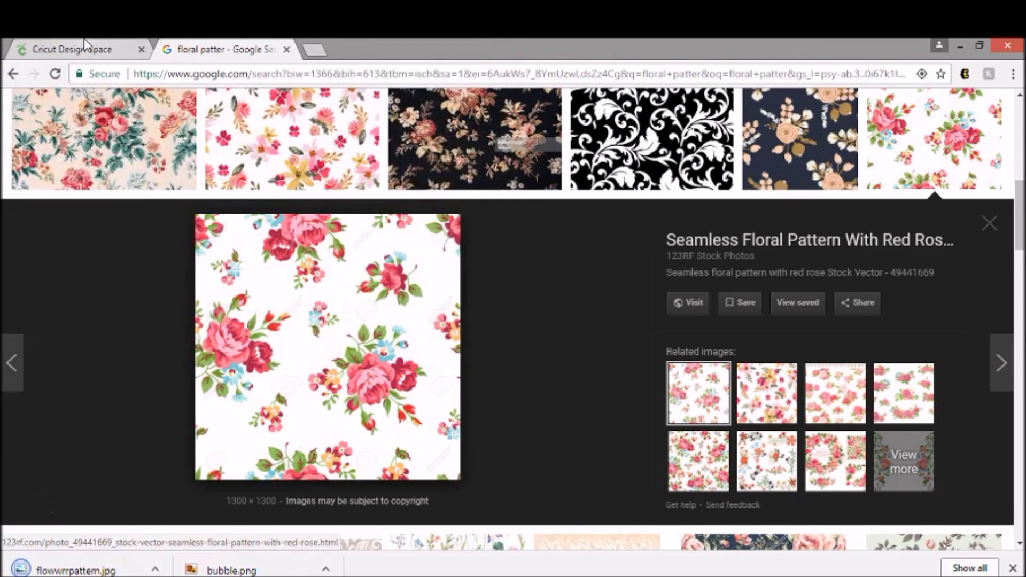
Switch back to Cricut Design Space, upload the flowwrrpattern image as a pattern fill, and return to the canvas.
left_click(83, 48)
left_click(26, 432)
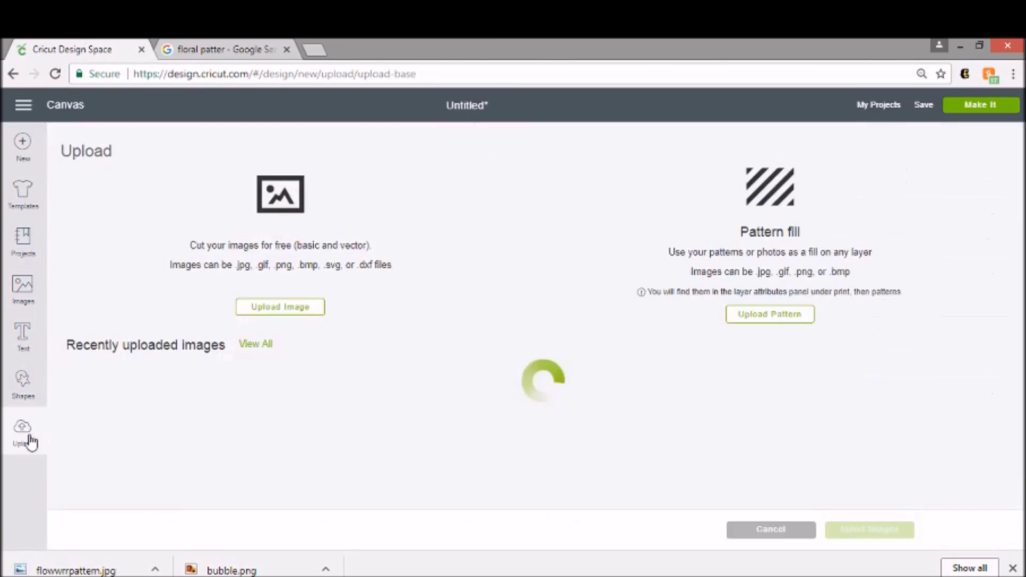
left_click(798, 318)
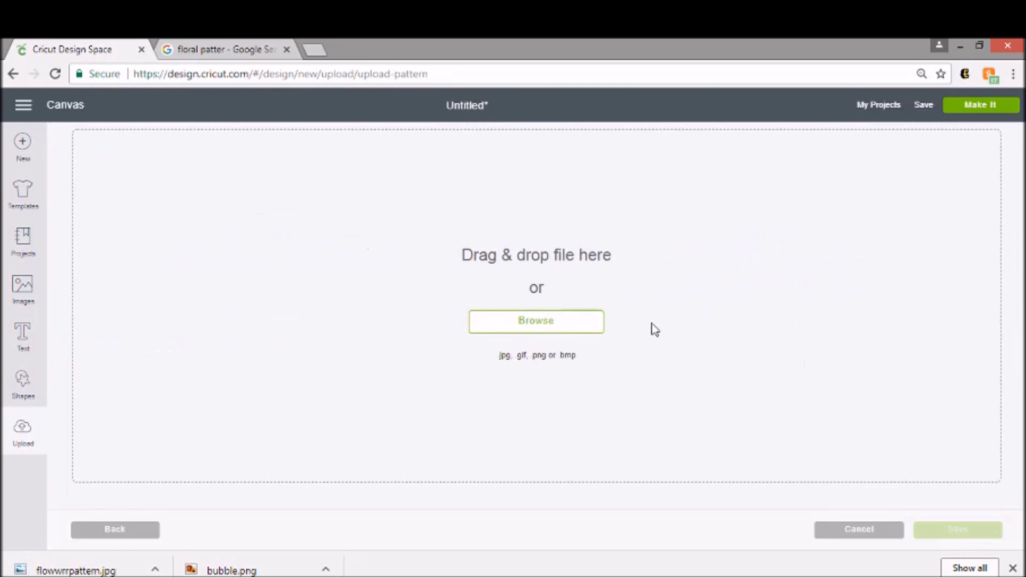
left_click(529, 325)
left_click(429, 233)
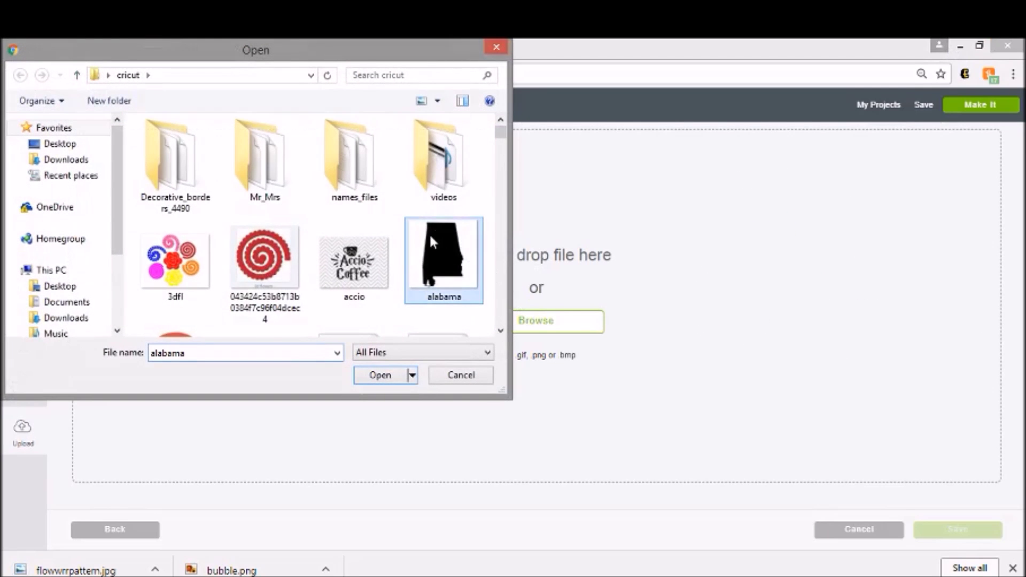
scroll(433, 233, "down", 10)
scroll(438, 233, "down", 5)
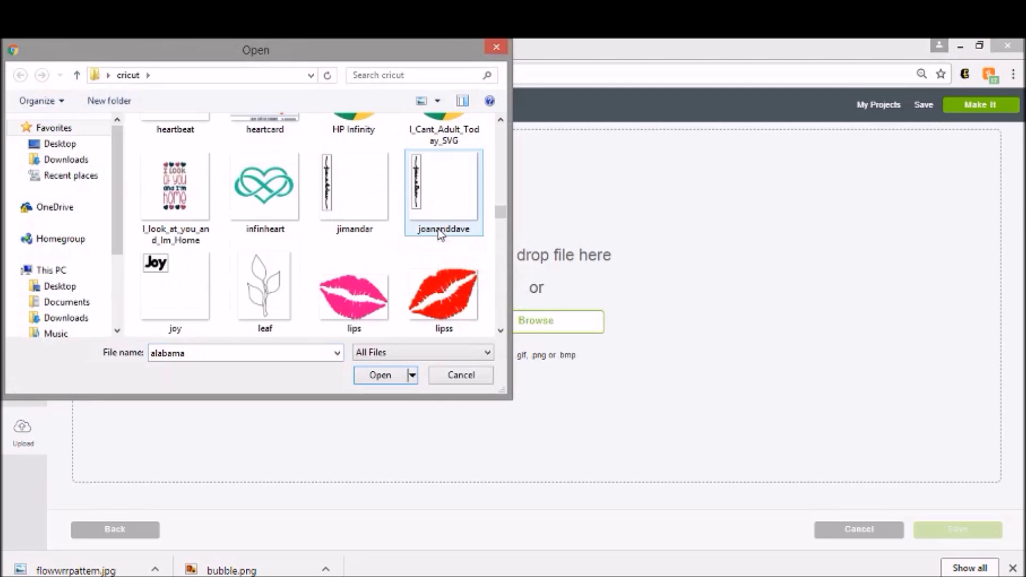
scroll(439, 234, "down", 5)
scroll(439, 234, "down", 3)
scroll(438, 224, "up", 10)
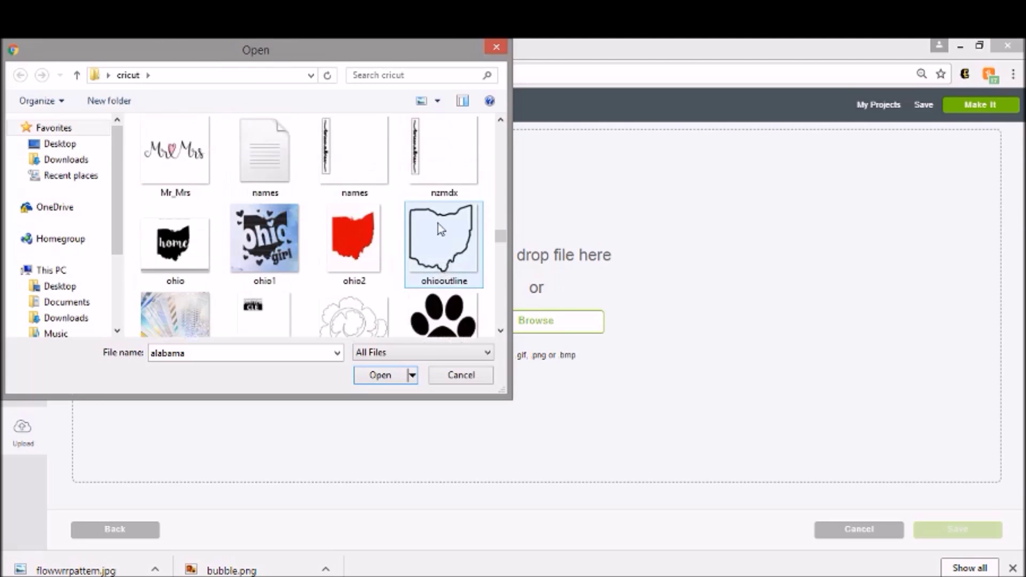
scroll(438, 224, "up", 3)
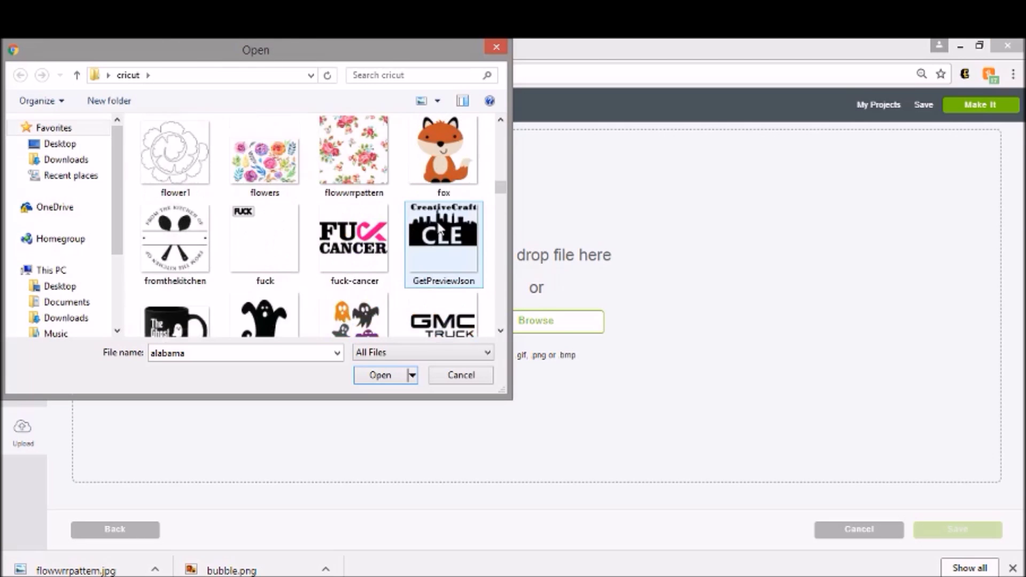
double_click(338, 161)
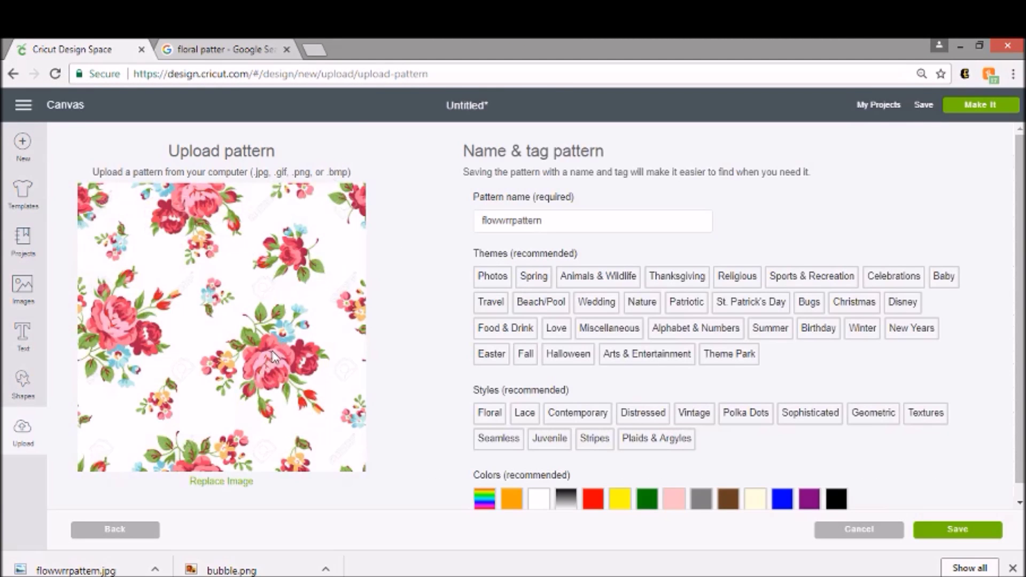
left_click(982, 533)
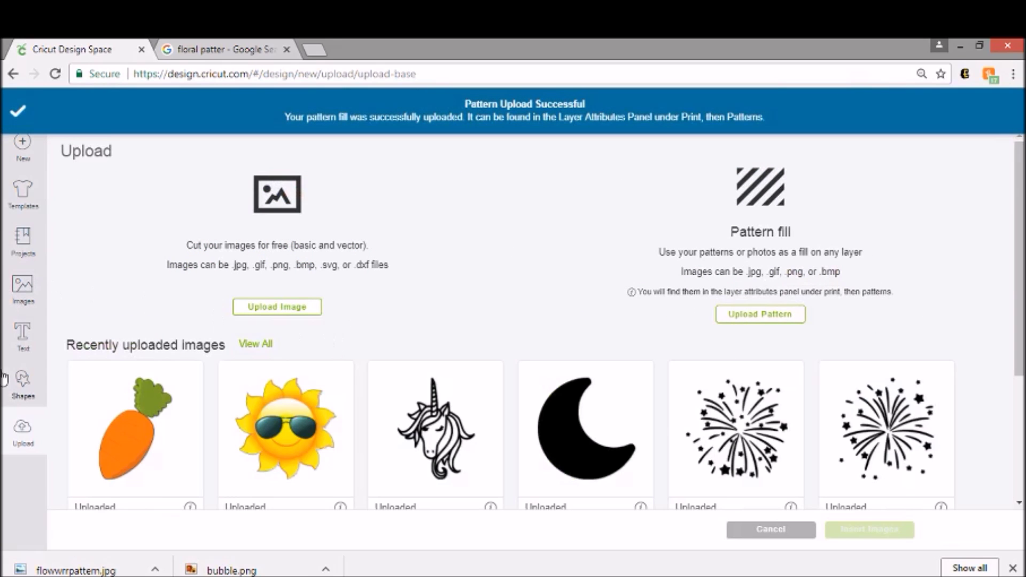
left_click(65, 105)
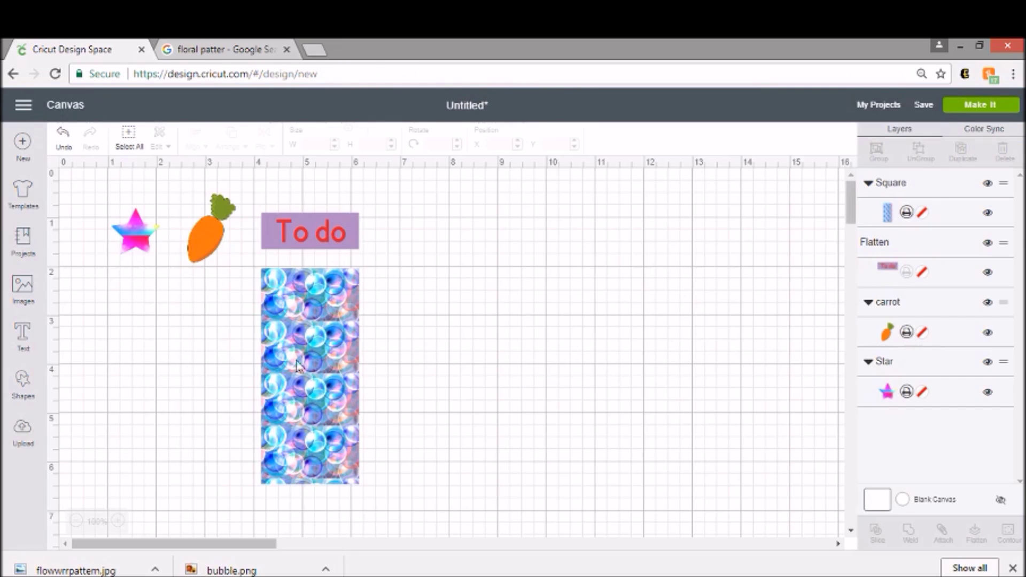
Add a circle beside the bubble-patterned rectangle and enlarge it to about 4.5 inches across.
left_click(22, 395)
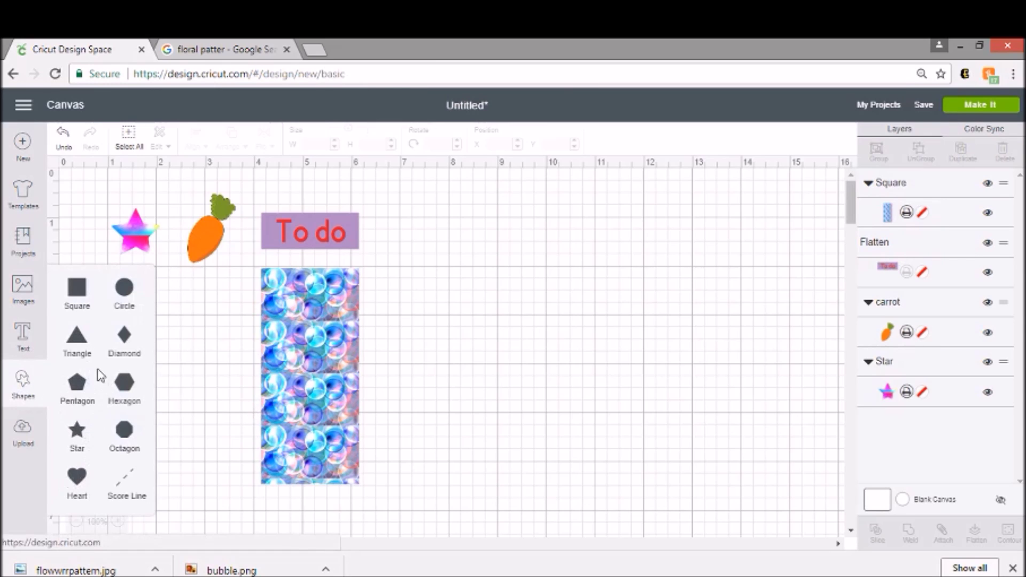
left_click(124, 289)
left_click_drag(206, 317, 483, 336)
left_click_drag(581, 429, 643, 487)
left_click(667, 452)
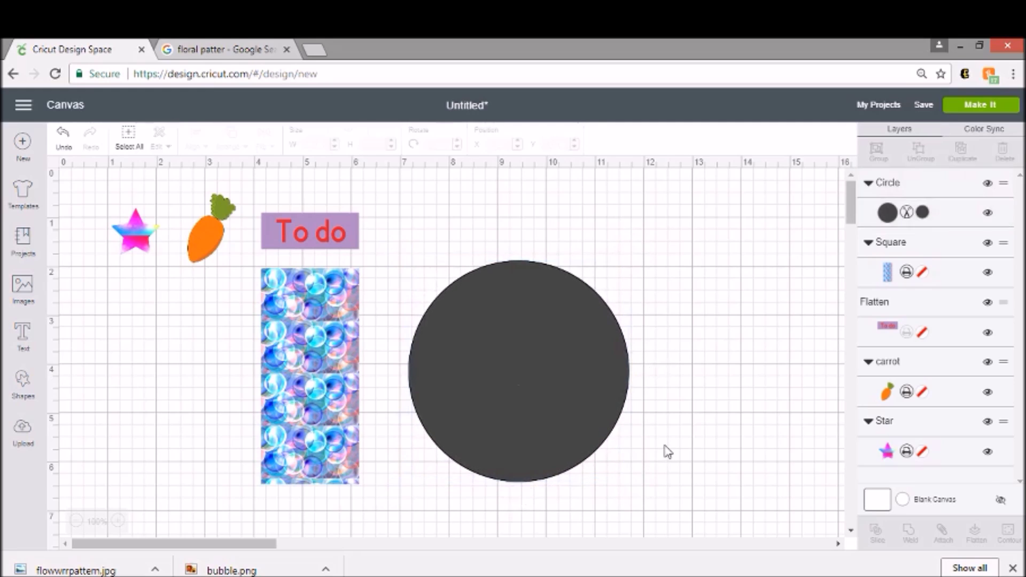
Set the circle's layer to Print, fill it with the uploaded floral pattern, and move it closer to the bubble-patterned rectangle.
left_click(511, 355)
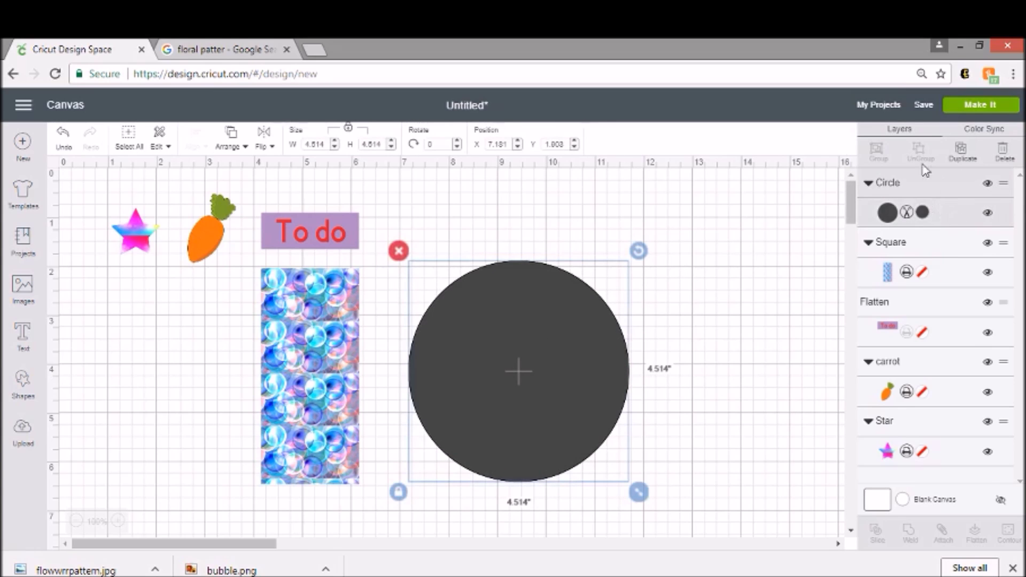
left_click(908, 213)
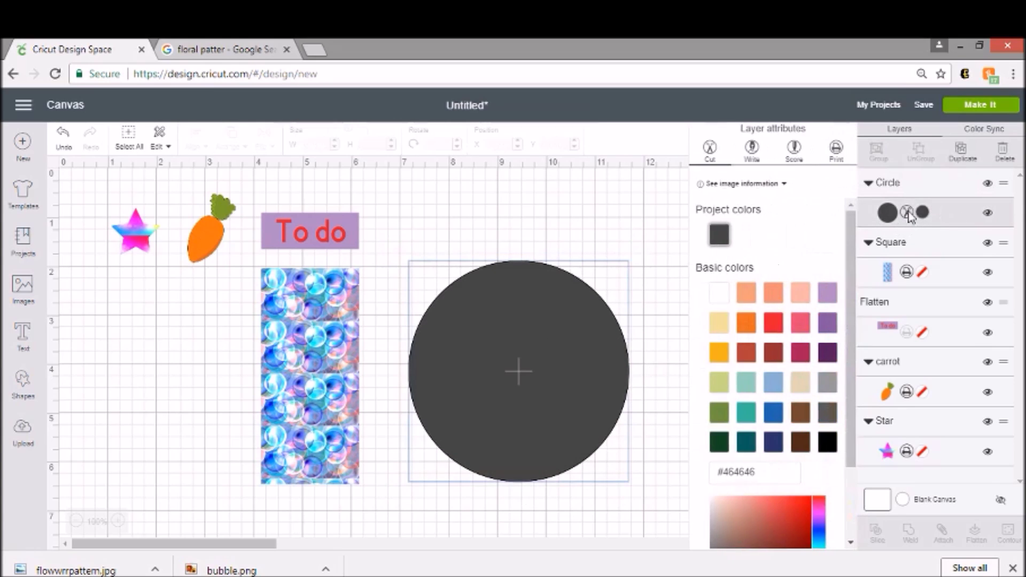
left_click(837, 149)
left_click(831, 177)
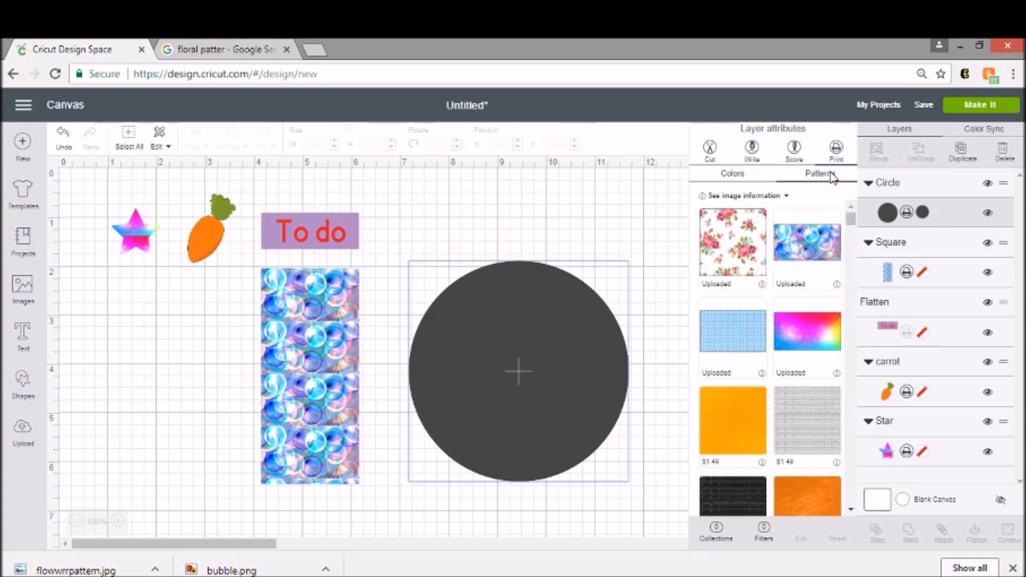
left_click(741, 239)
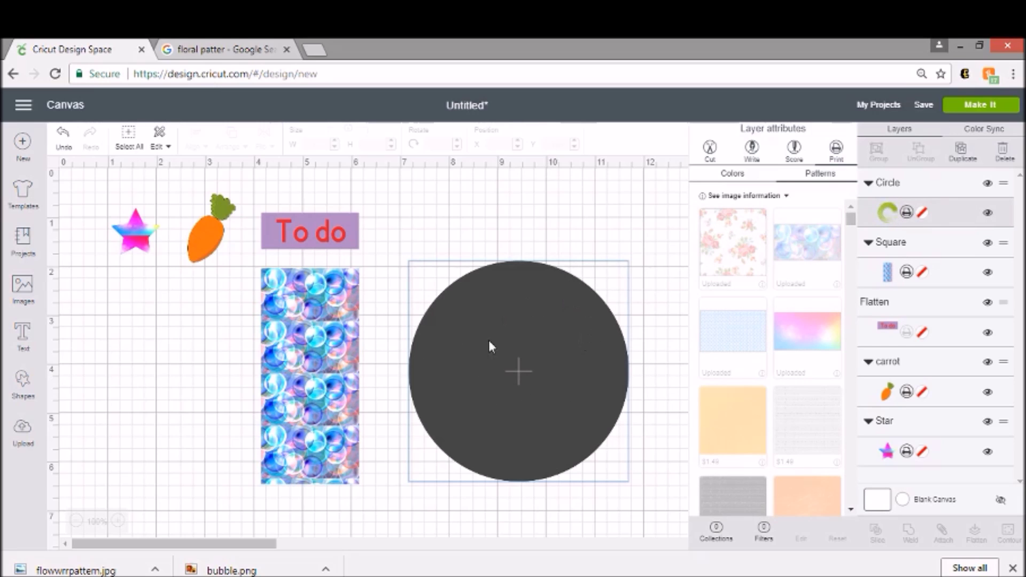
left_click(597, 217)
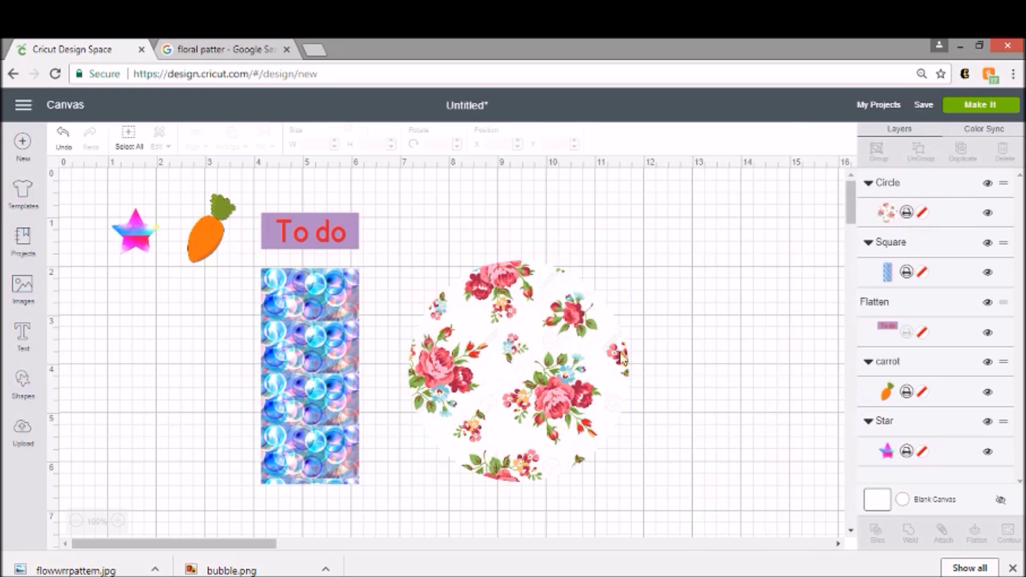
left_click_drag(595, 367, 567, 350)
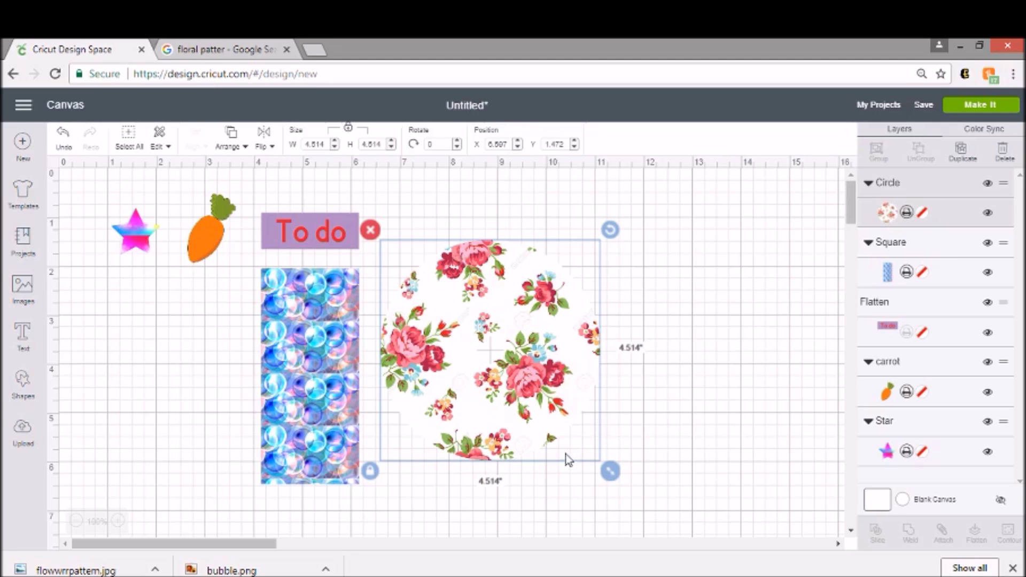
Preview how the designs are arranged on the print mat and return to the canvas.
left_click(966, 106)
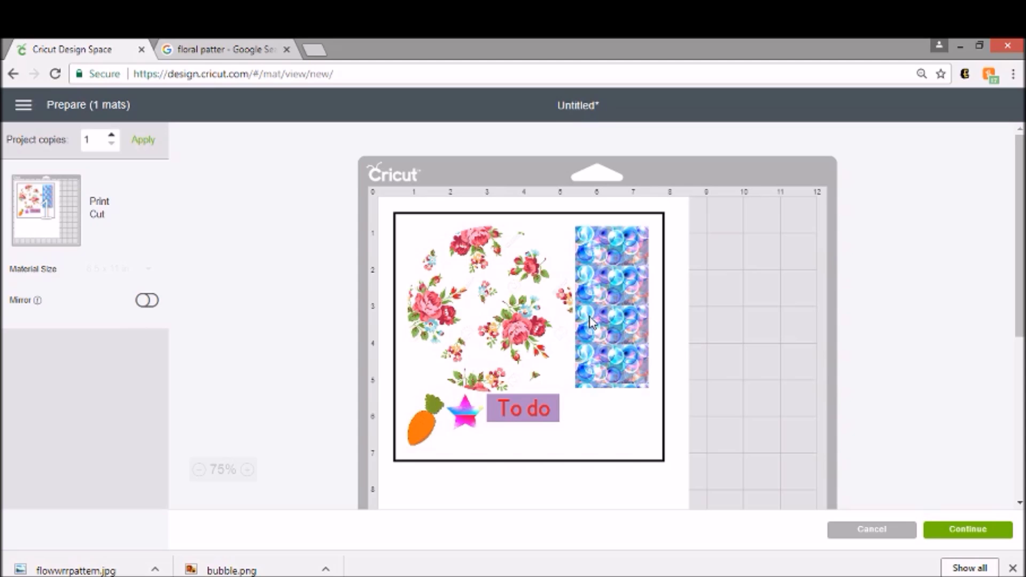
left_click(872, 531)
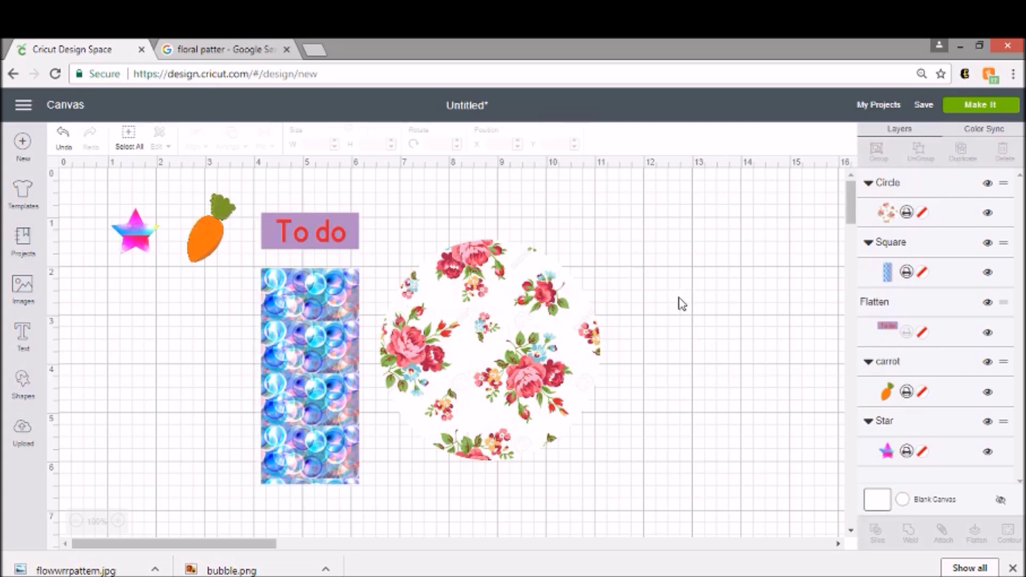
Try to prepare all the designs for printing as one attached group, and detach them again.
left_click_drag(703, 406, 54, 203)
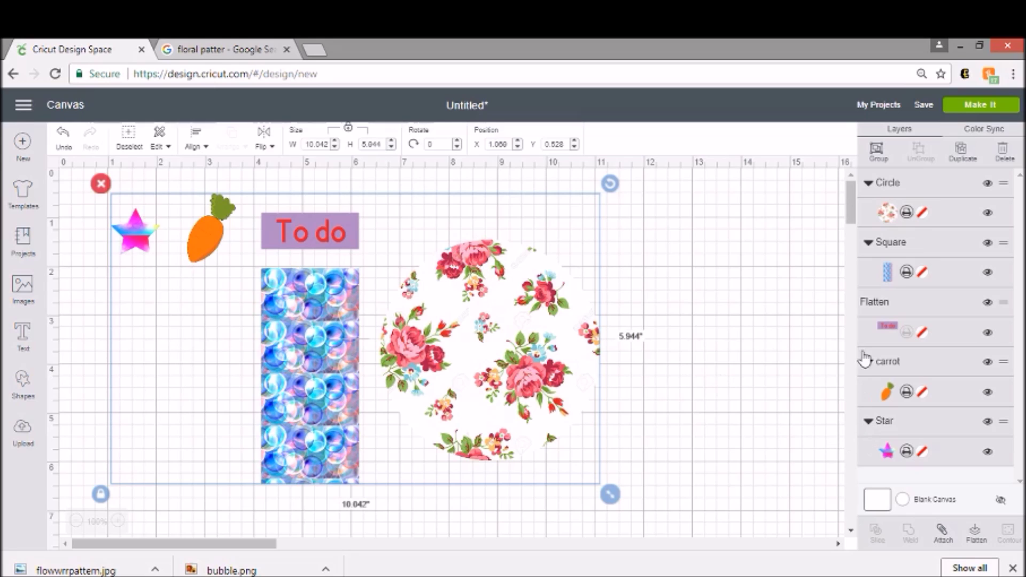
left_click(944, 530)
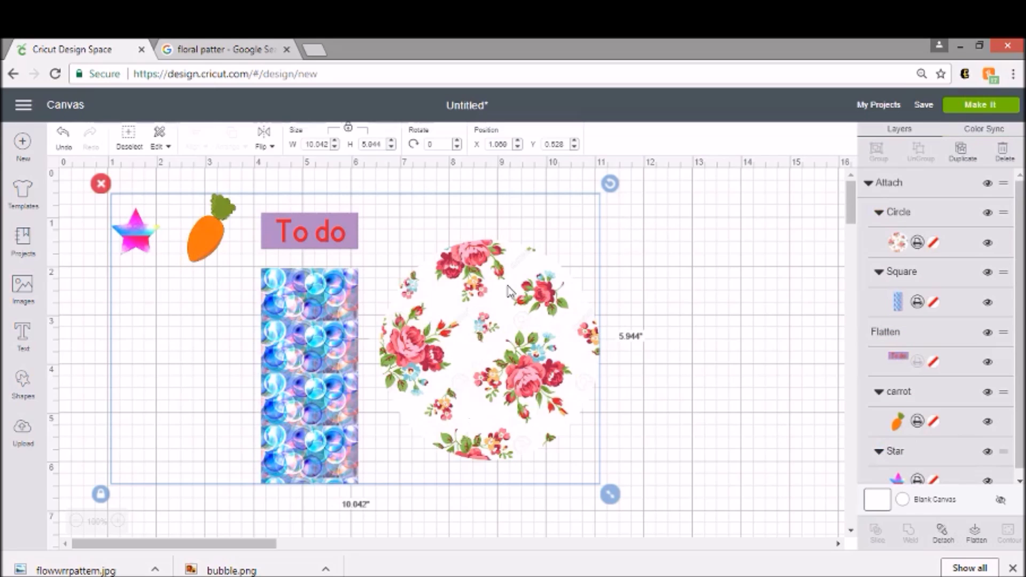
left_click(963, 107)
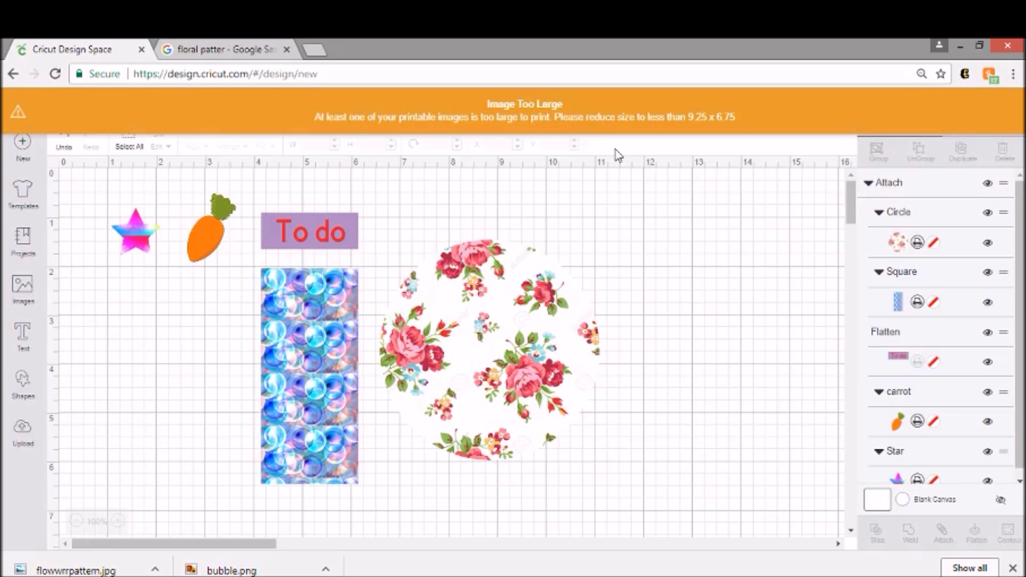
left_click_drag(727, 431, 70, 194)
left_click(946, 536)
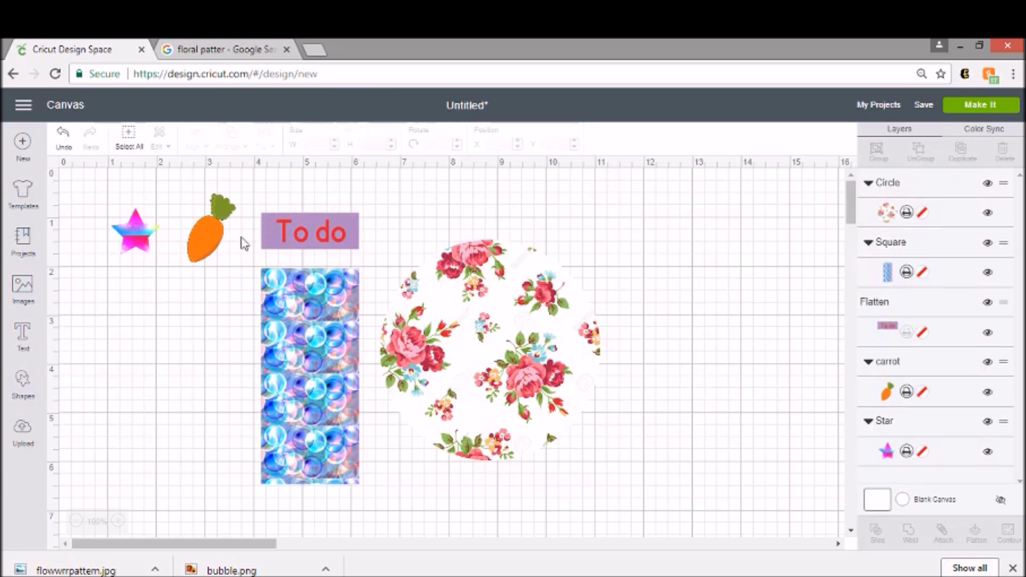
Duplicate the carrot on the canvas.
left_click(211, 249)
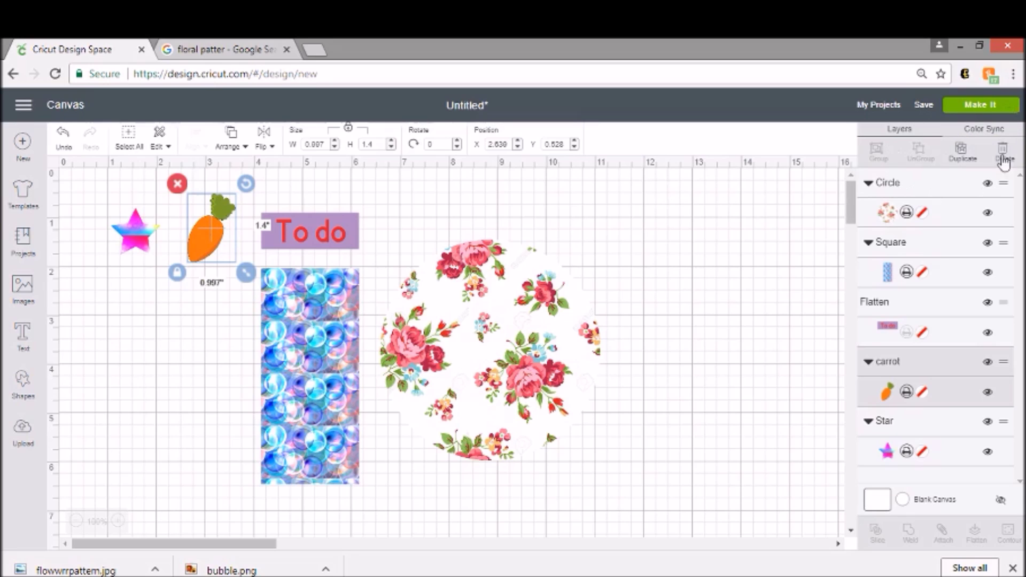
left_click(966, 155)
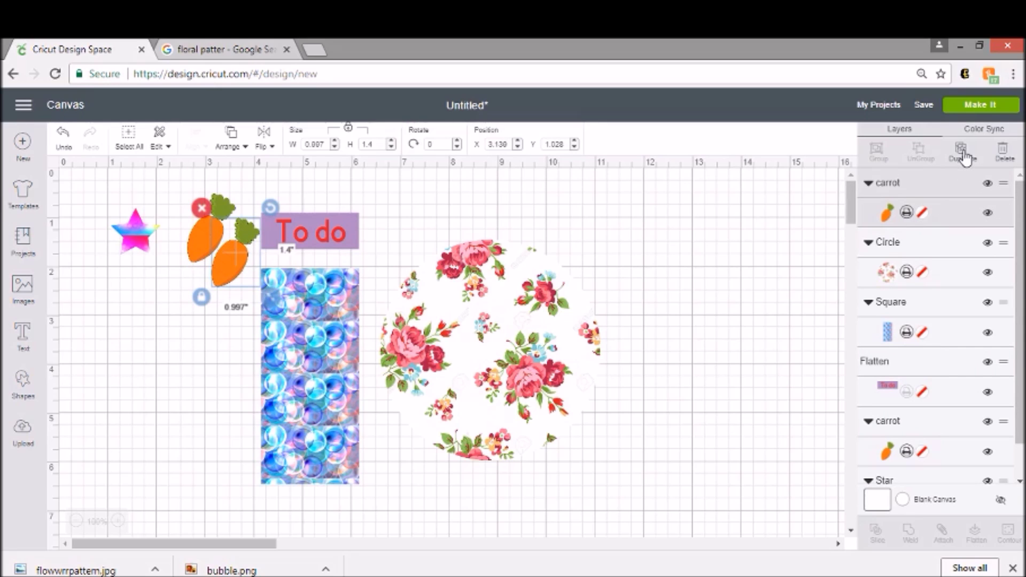
Move the copied carrot below the original, then duplicate it again and place the new copy beneath the star.
left_click_drag(235, 270, 195, 325)
left_click(231, 313)
left_click(203, 308)
left_click(966, 154)
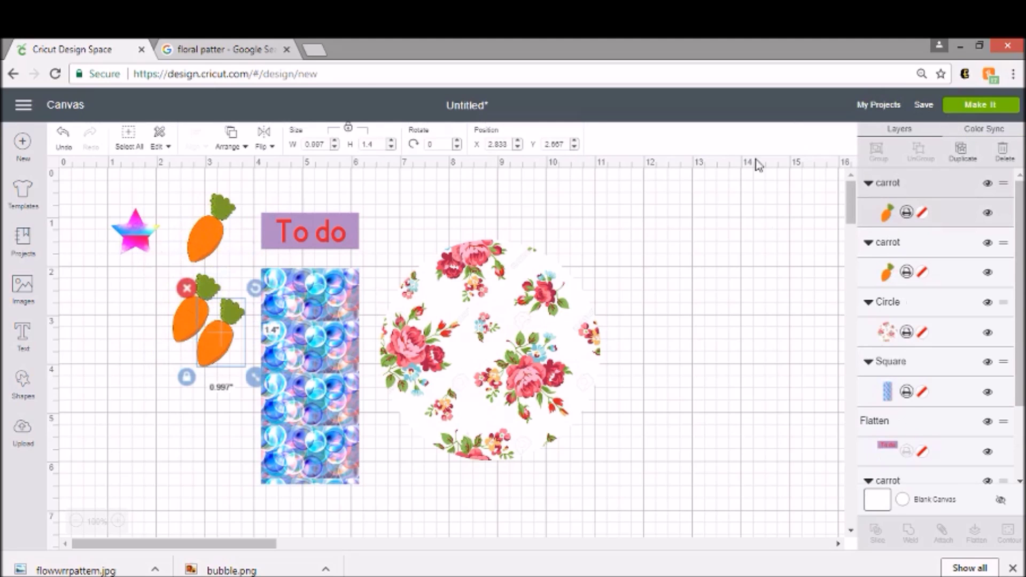
left_click_drag(219, 340, 120, 307)
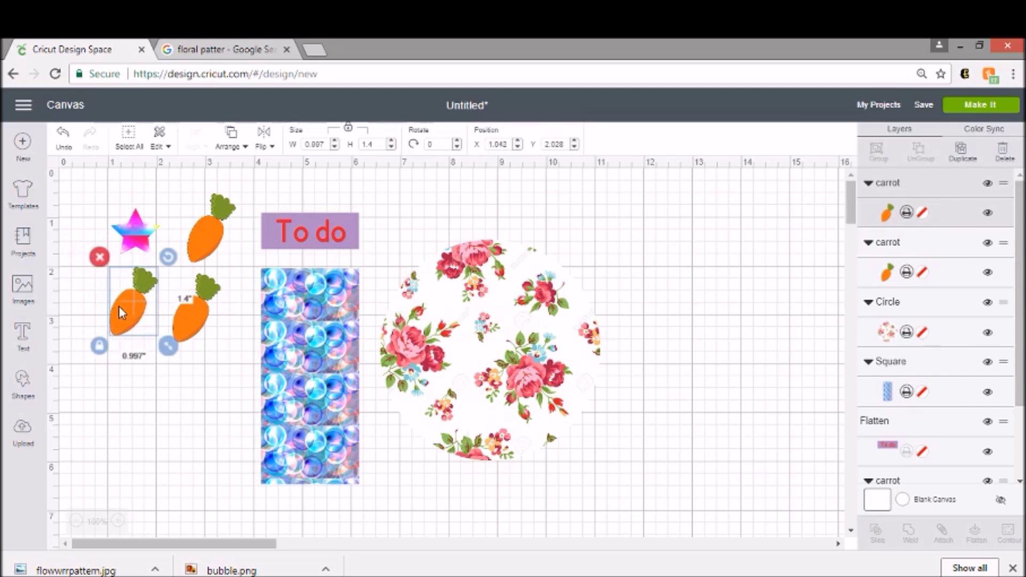
Duplicate the carrot twice more and place the copies side by side below the other carrots.
left_click(963, 152)
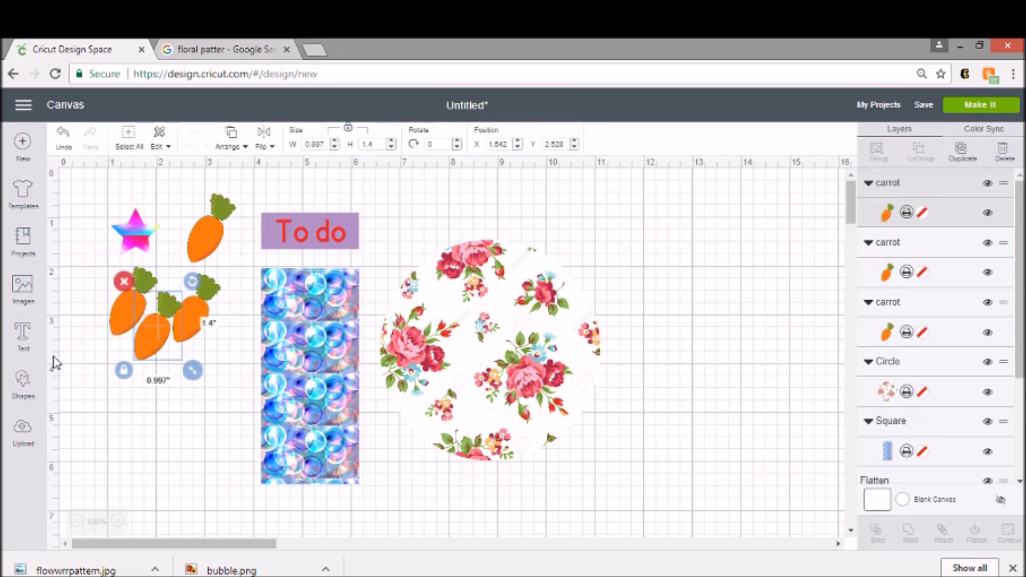
left_click_drag(141, 336, 103, 380)
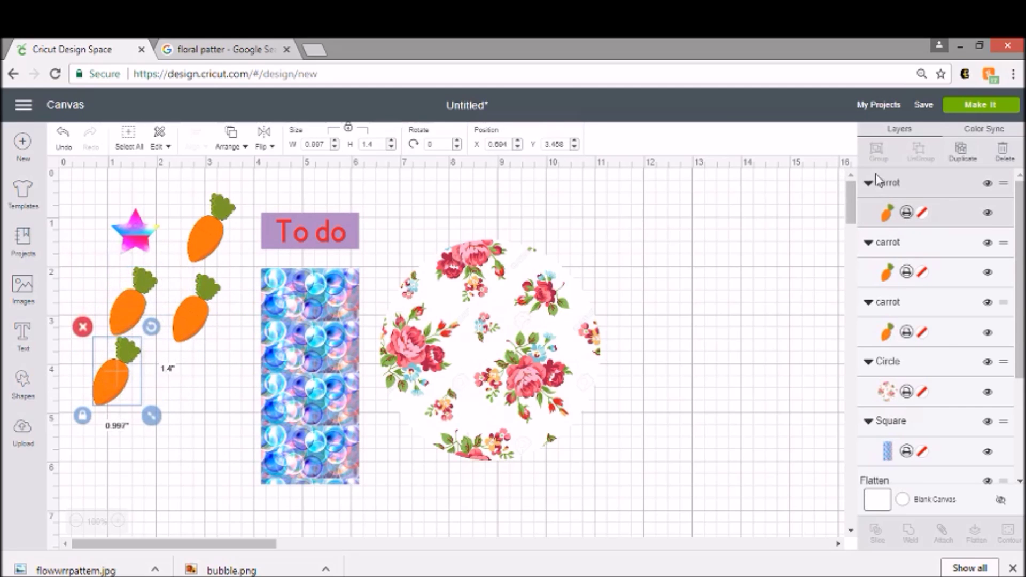
left_click(963, 156)
left_click_drag(145, 410, 208, 397)
Make four duplicates of the patterned star.
left_click(138, 255)
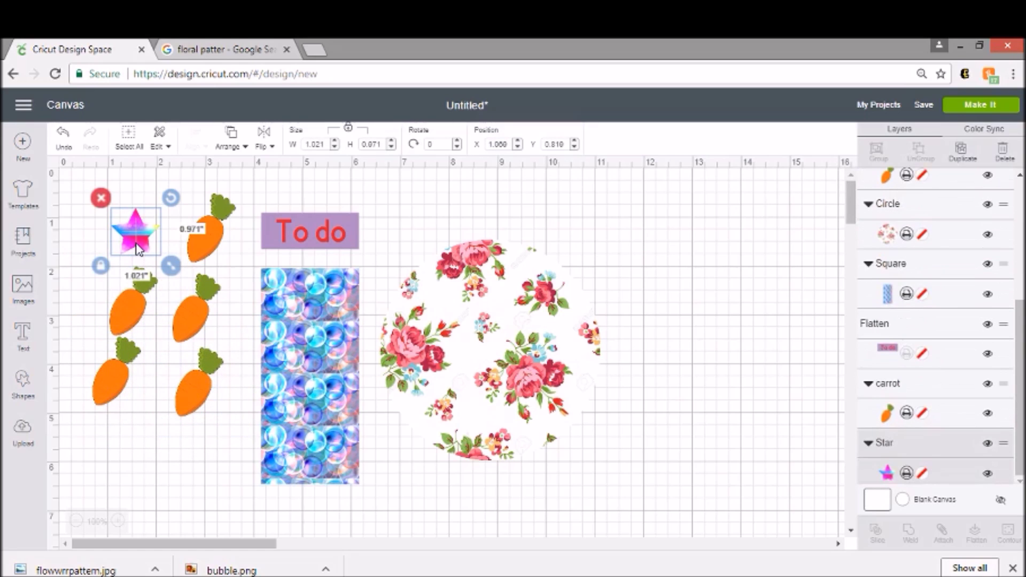
left_click(962, 156)
left_click(962, 156)
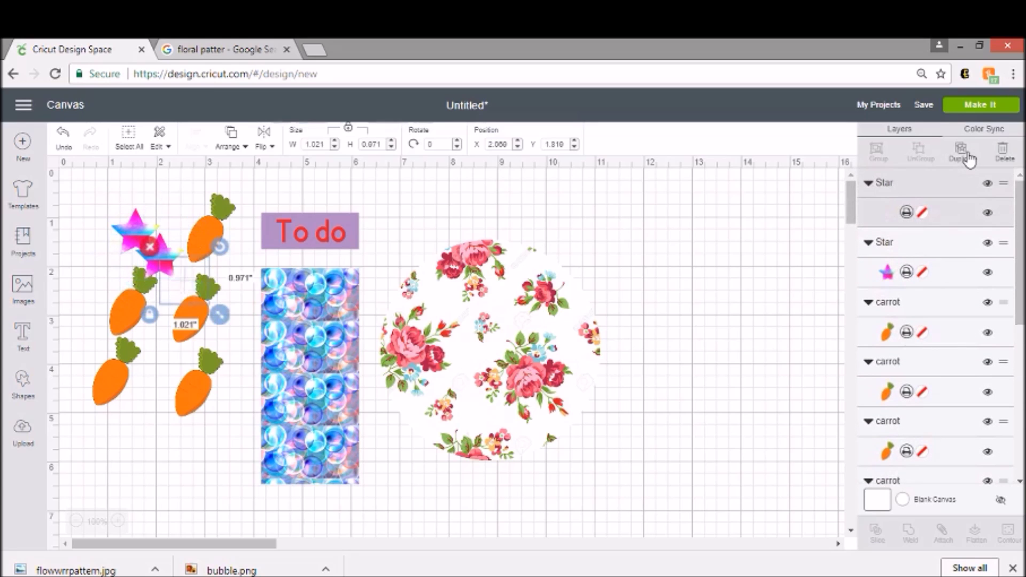
left_click(963, 156)
left_click(963, 156)
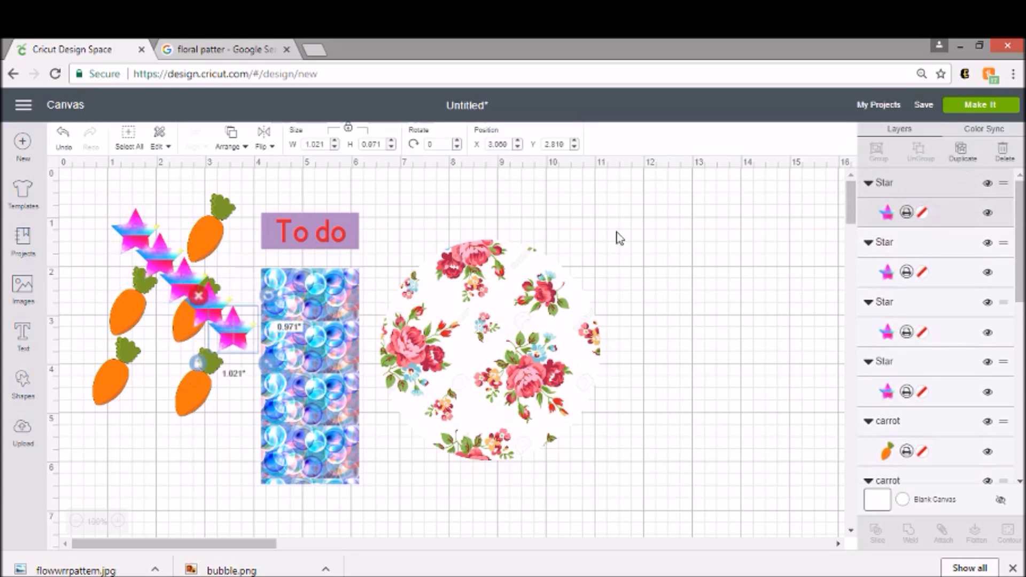
Arrange the four star copies in a row above the floral circle.
left_click_drag(249, 334, 421, 218)
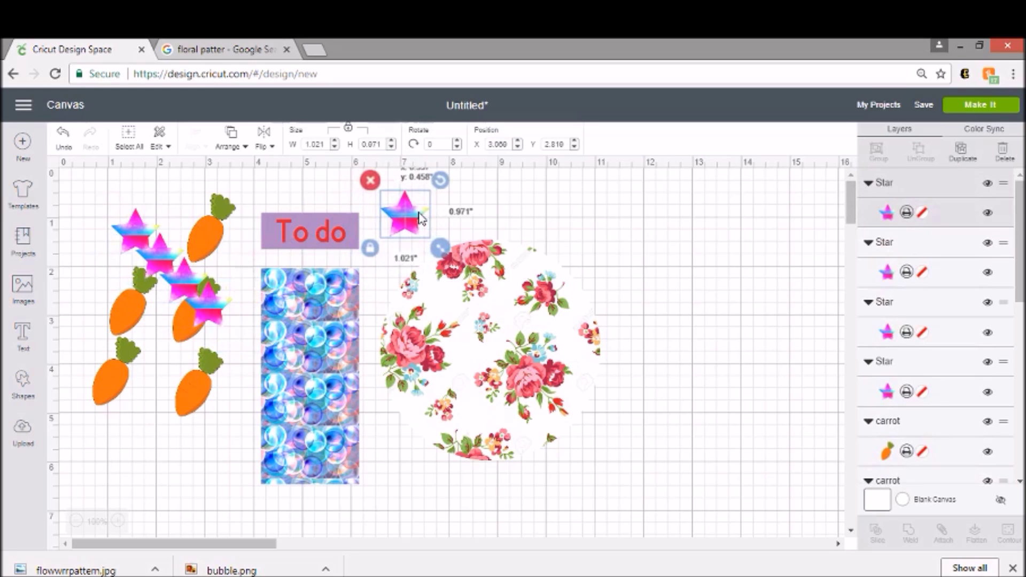
left_click_drag(207, 305, 464, 214)
left_click_drag(184, 278, 524, 219)
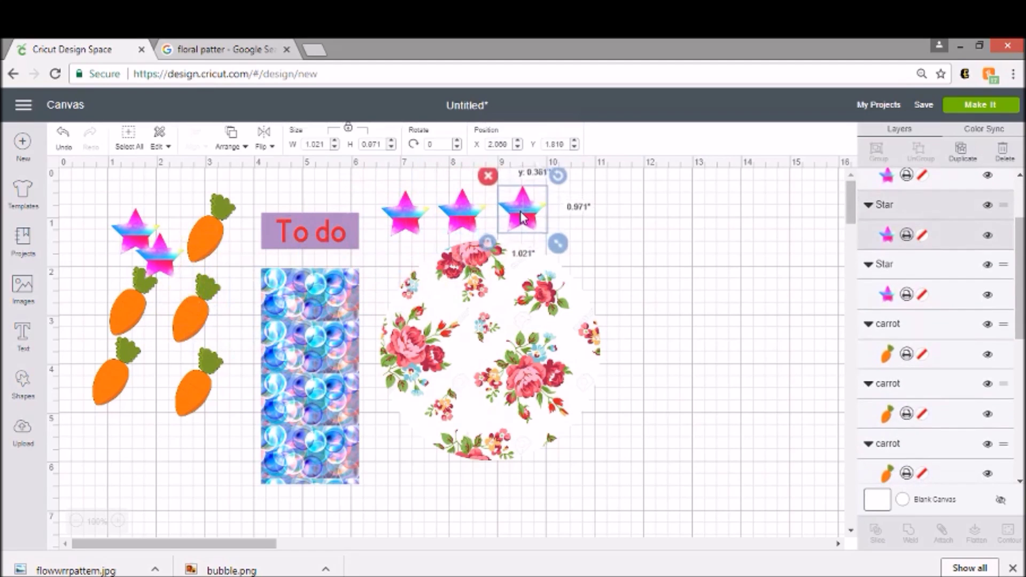
left_click_drag(161, 266, 583, 229)
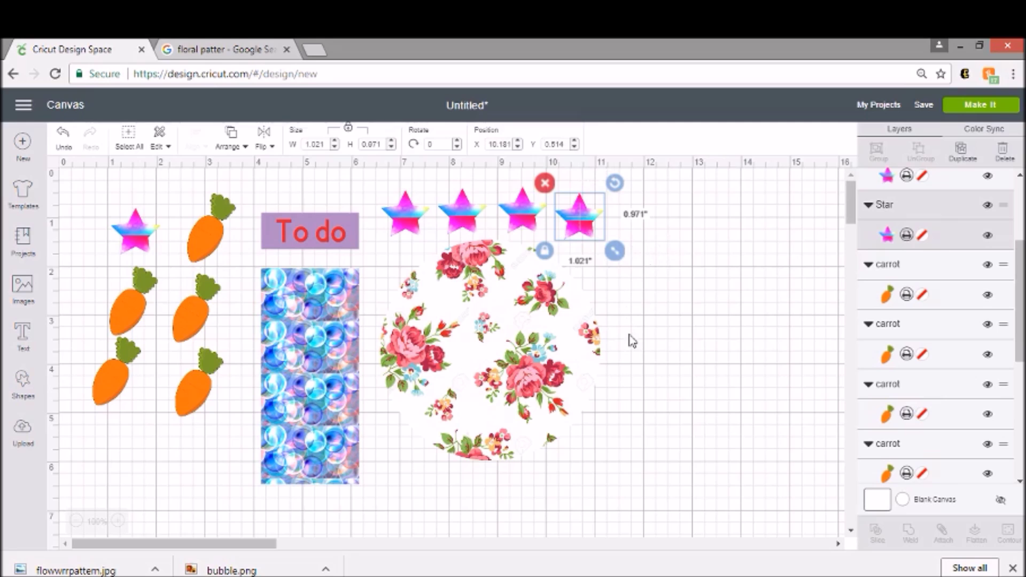
Prepare the project for making, review the design layout on the mat, and open the print setup.
left_click(960, 108)
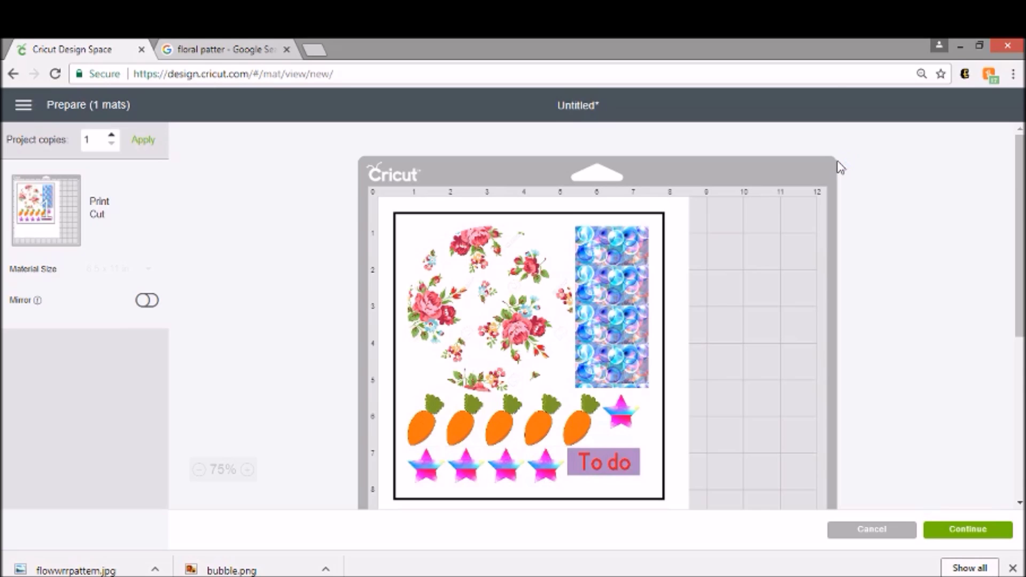
scroll(850, 194, "down", 2)
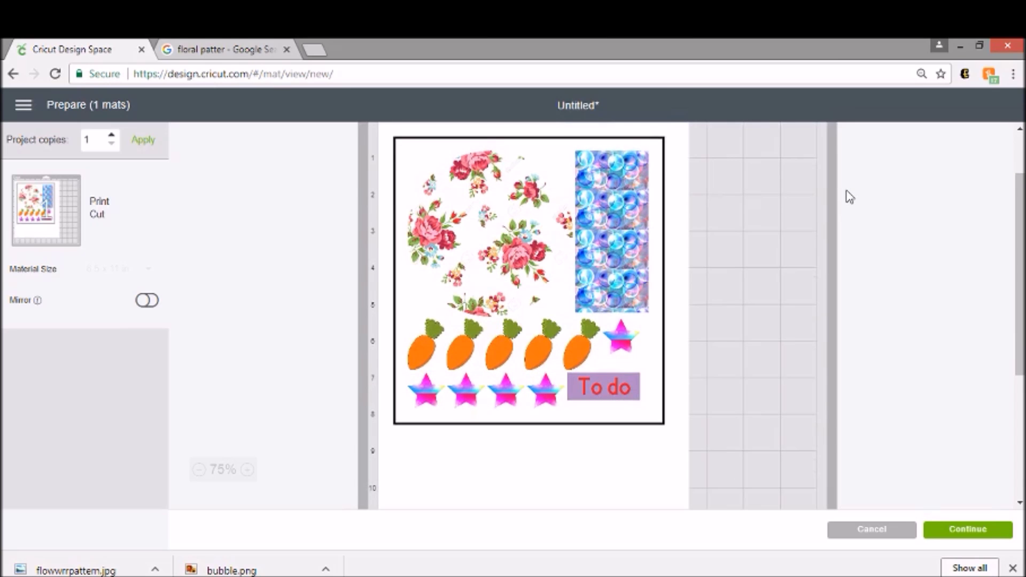
scroll(847, 200, "up", 2)
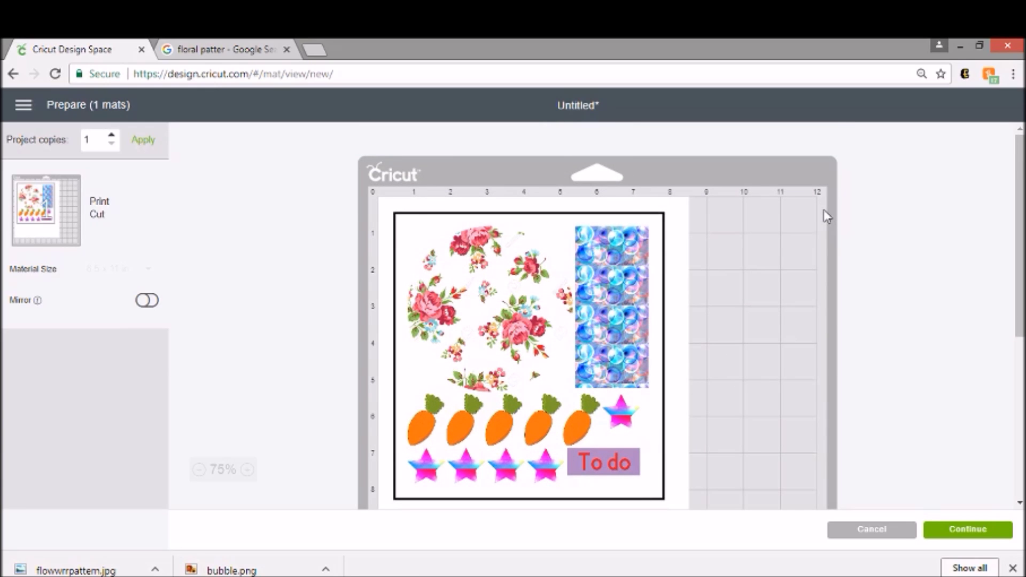
scroll(827, 269, "down", 2)
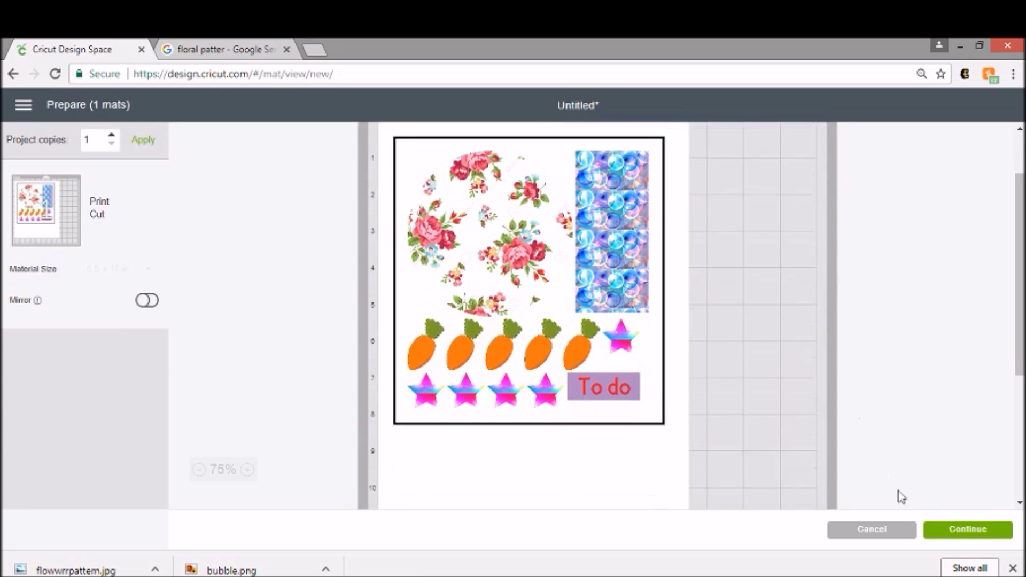
left_click(953, 531)
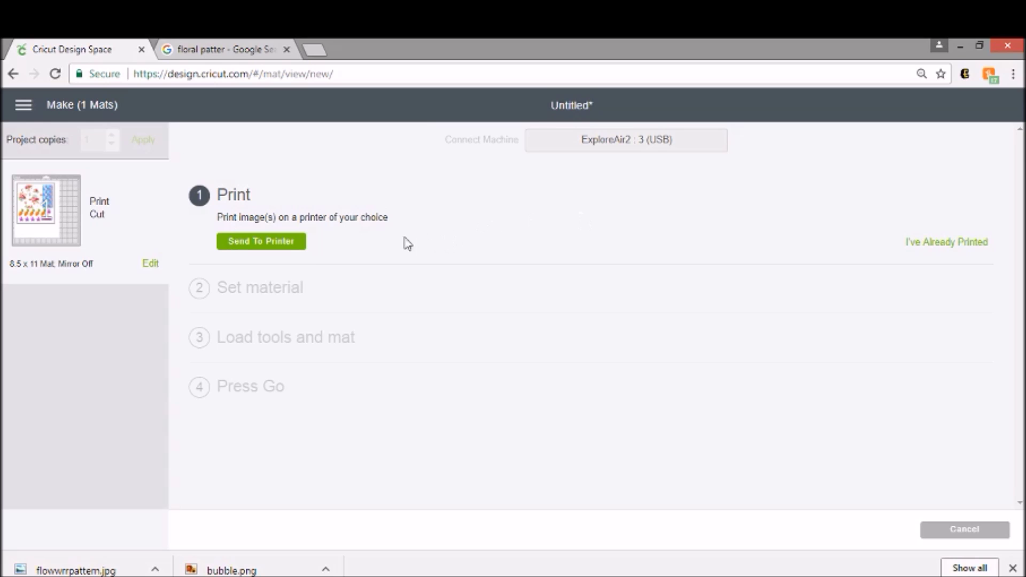
left_click(289, 245)
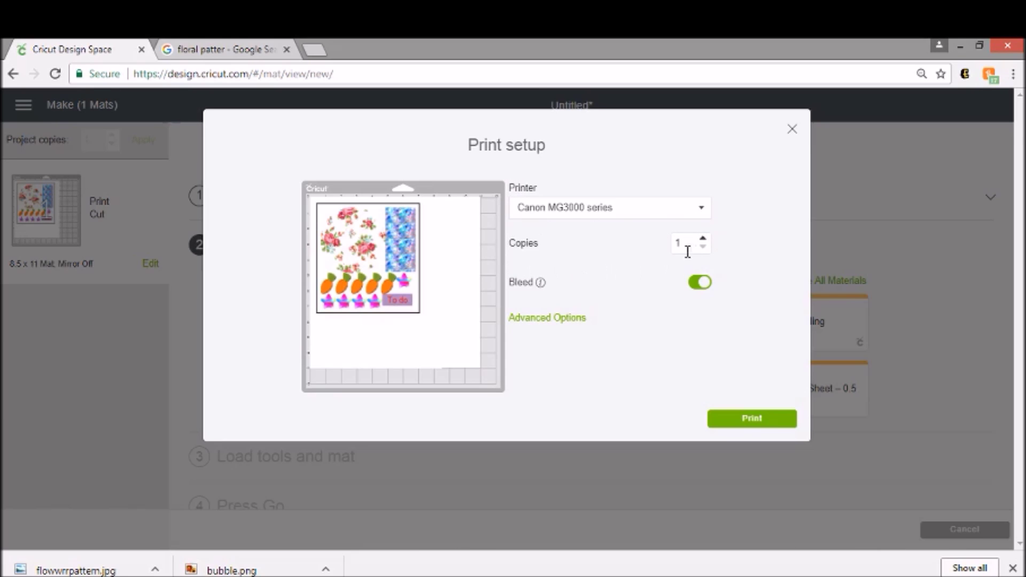
Set the print to 1 copy and turn off Bleed.
left_click(704, 239)
left_click(703, 240)
left_click(703, 248)
left_click(703, 248)
left_click(706, 287)
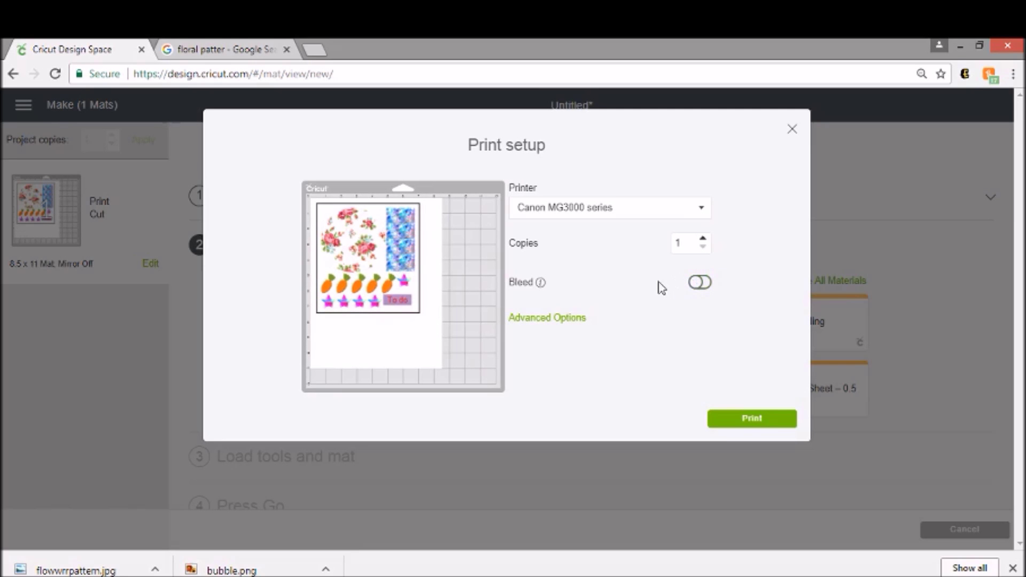